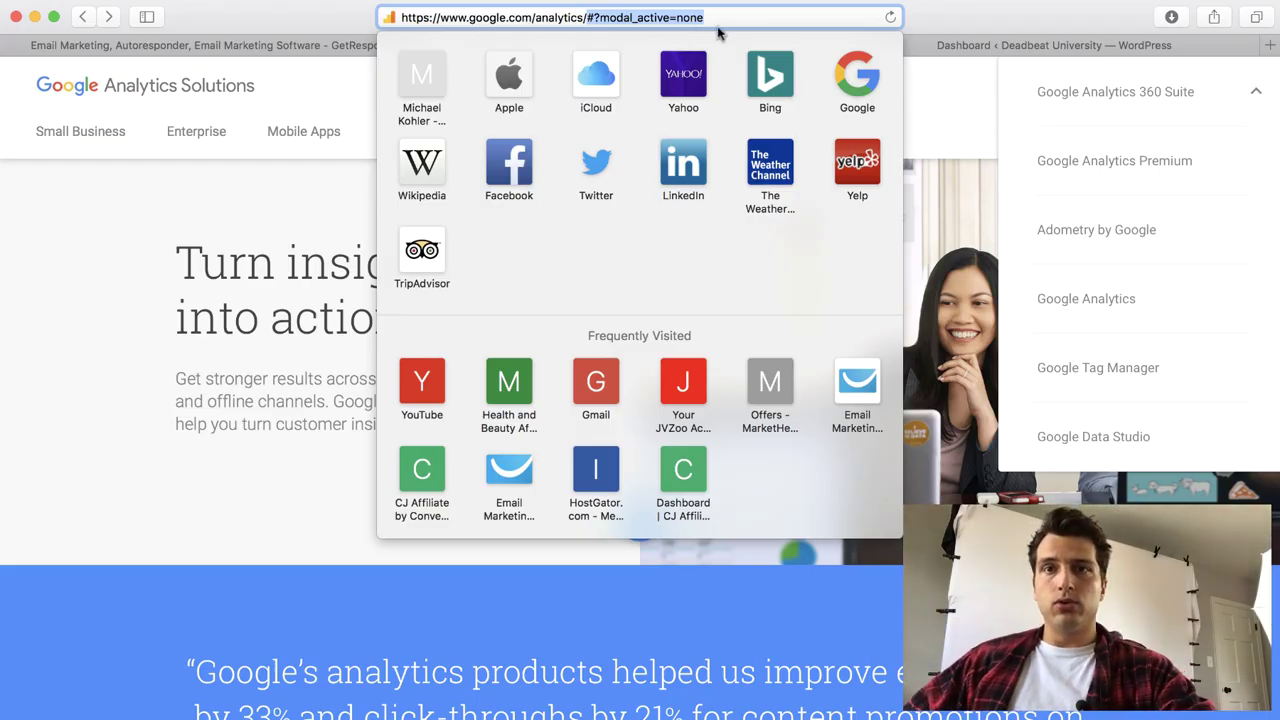
Load the base google.com/analytics address and open Google Analytics from the product list.
{"action": "key", "text": "BackSpace"}
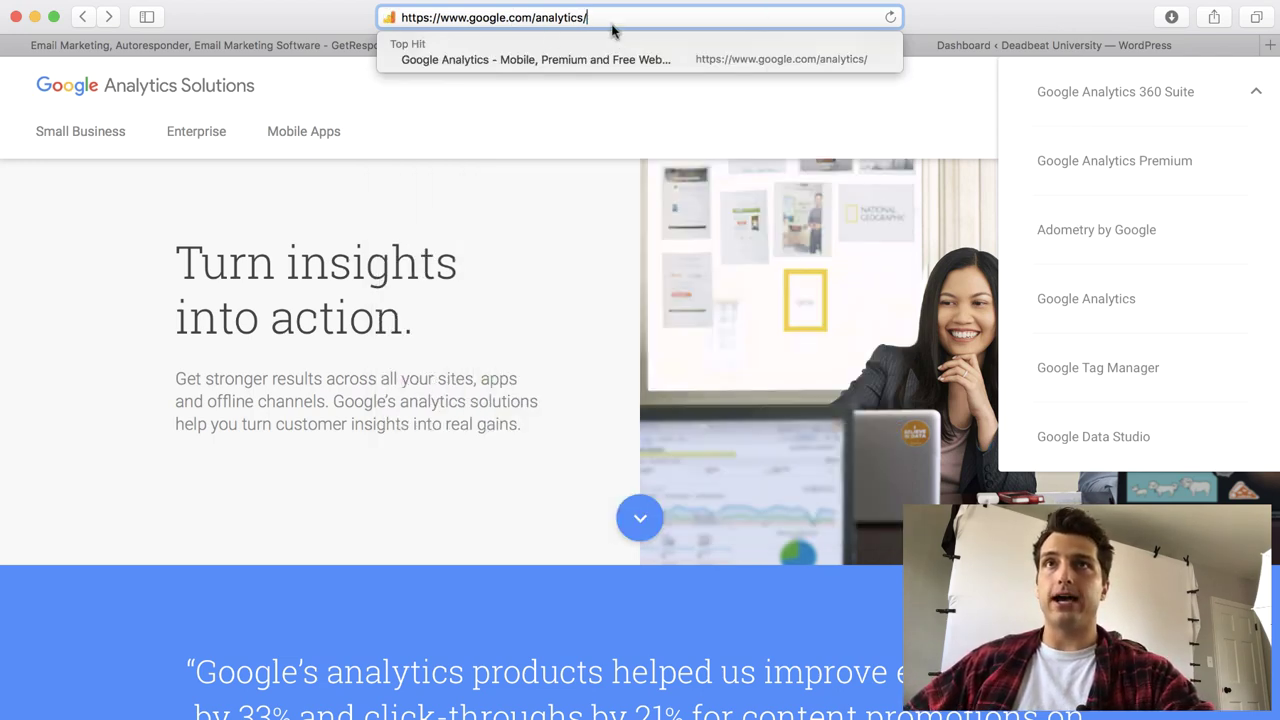
{"action": "key", "text": "Down"}
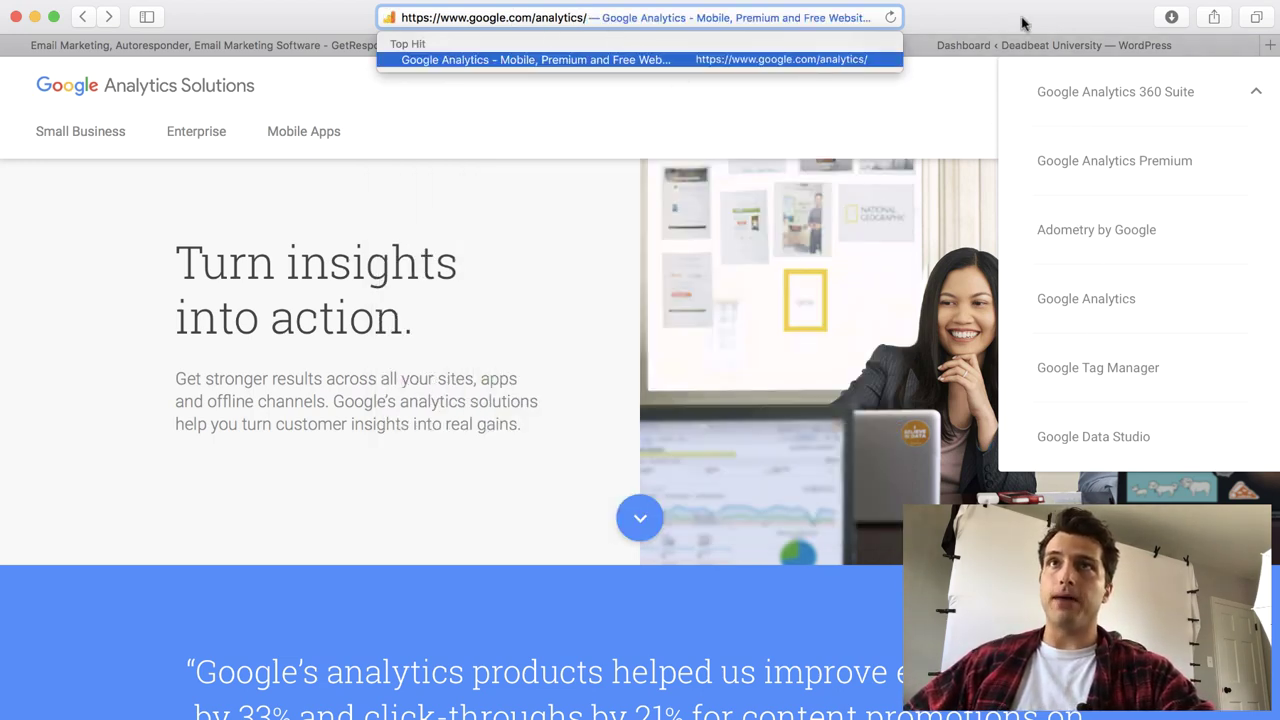
{"action": "key", "text": "Return"}
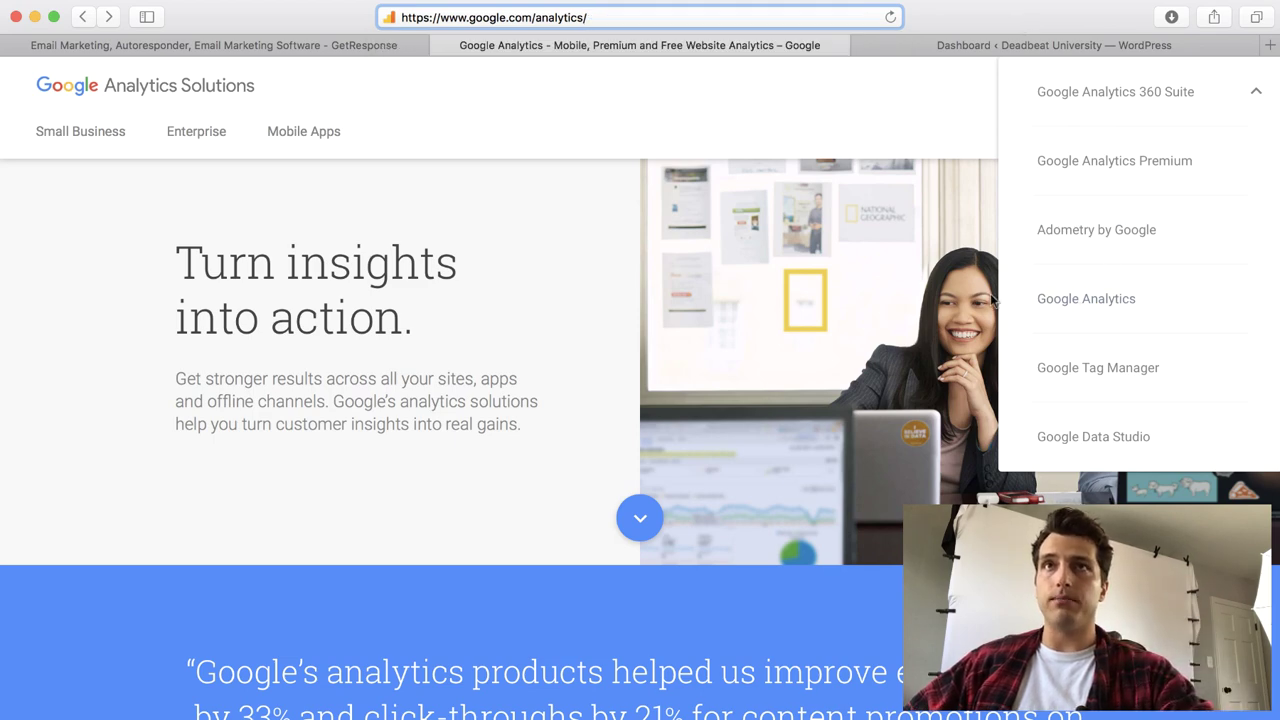
{"action": "left_click", "coordinate": [1076, 305]}
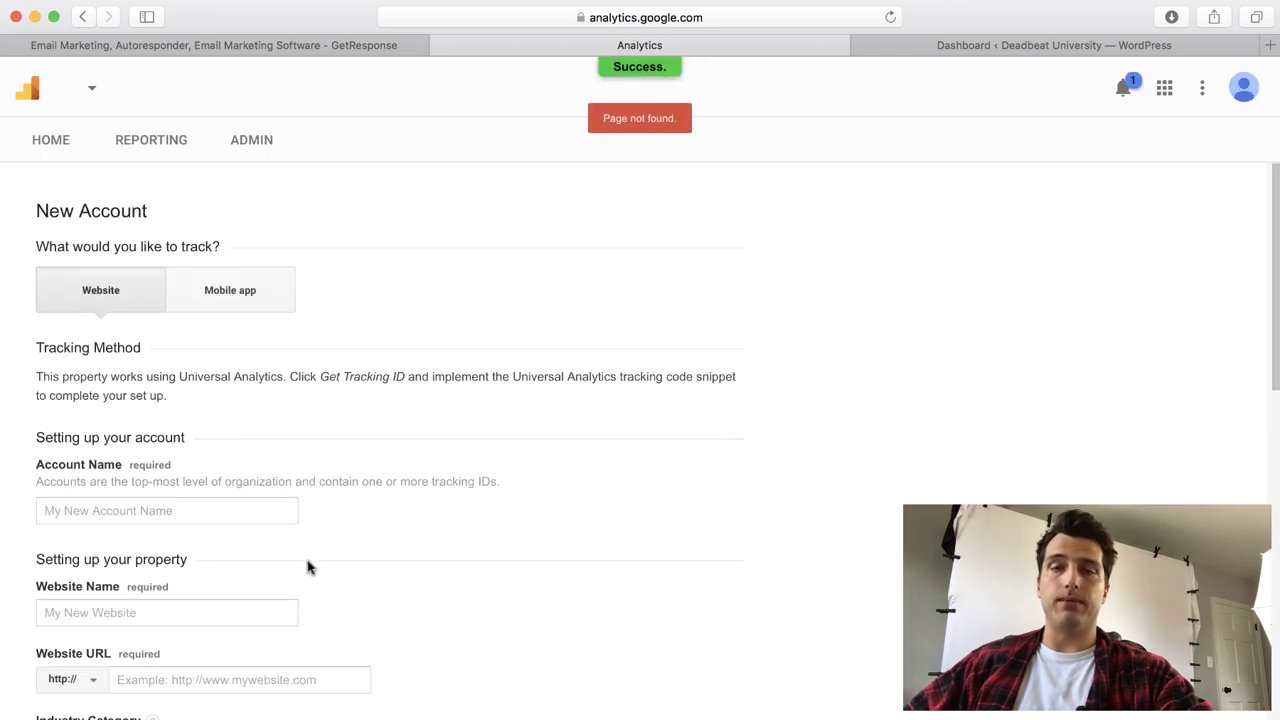
{"action": "left_click", "coordinate": [156, 515]}
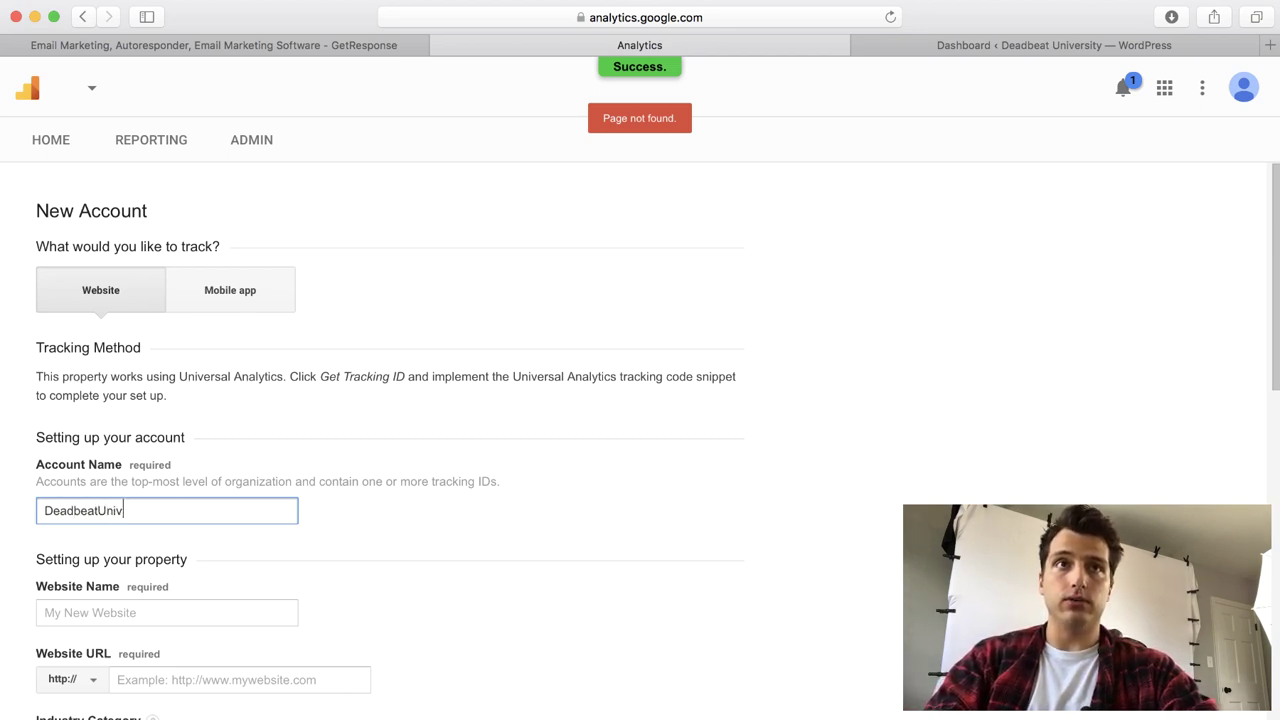
{"action": "type", "text": "DeadbeatU"}
{"action": "key", "text": "BackSpace"}
{"action": "key", "text": "Tab"}
{"action": "type", "text": "ww"}
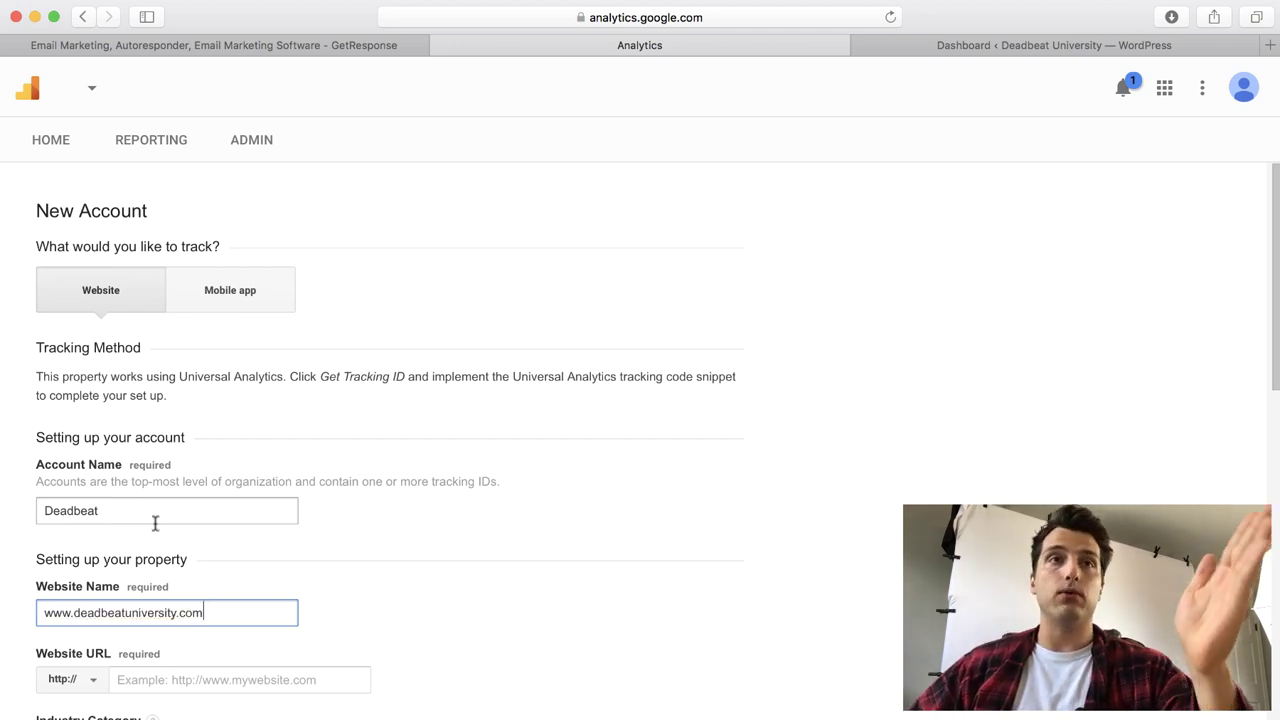
{"action": "scroll", "coordinate": [199, 568], "scroll_direction": "down", "scroll_amount": 3}
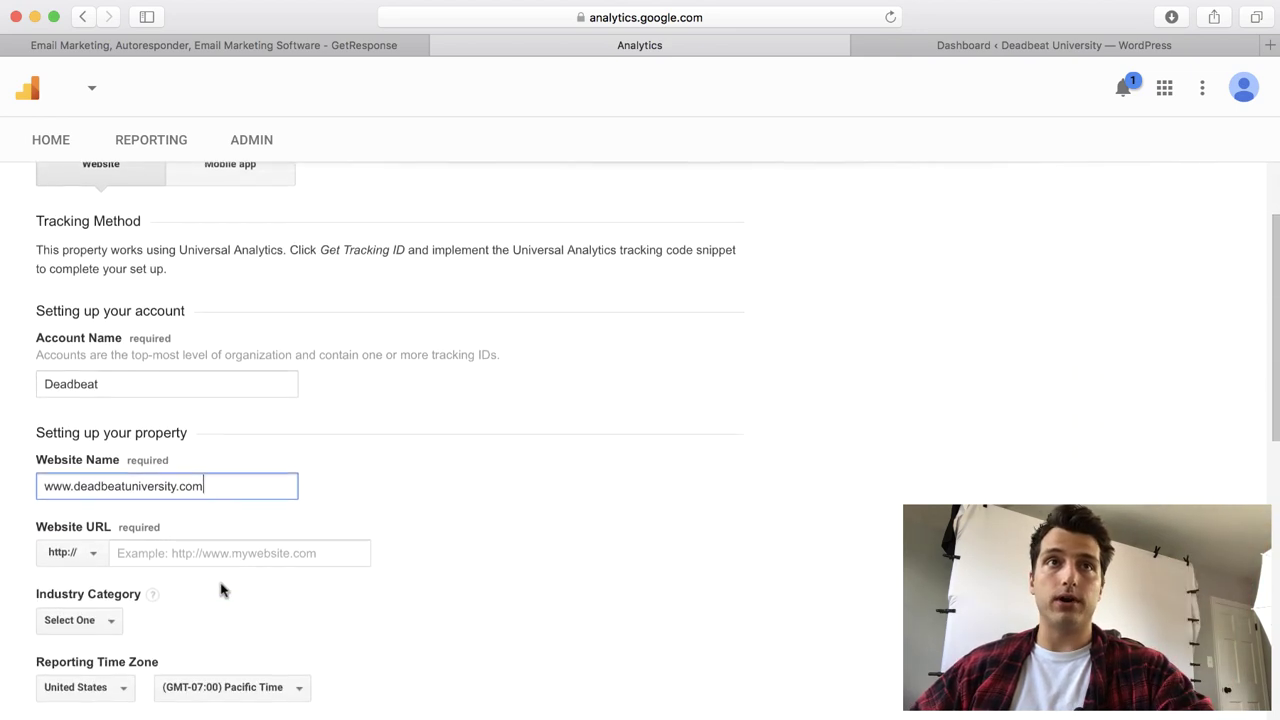
{"action": "triple_click", "coordinate": [202, 490]}
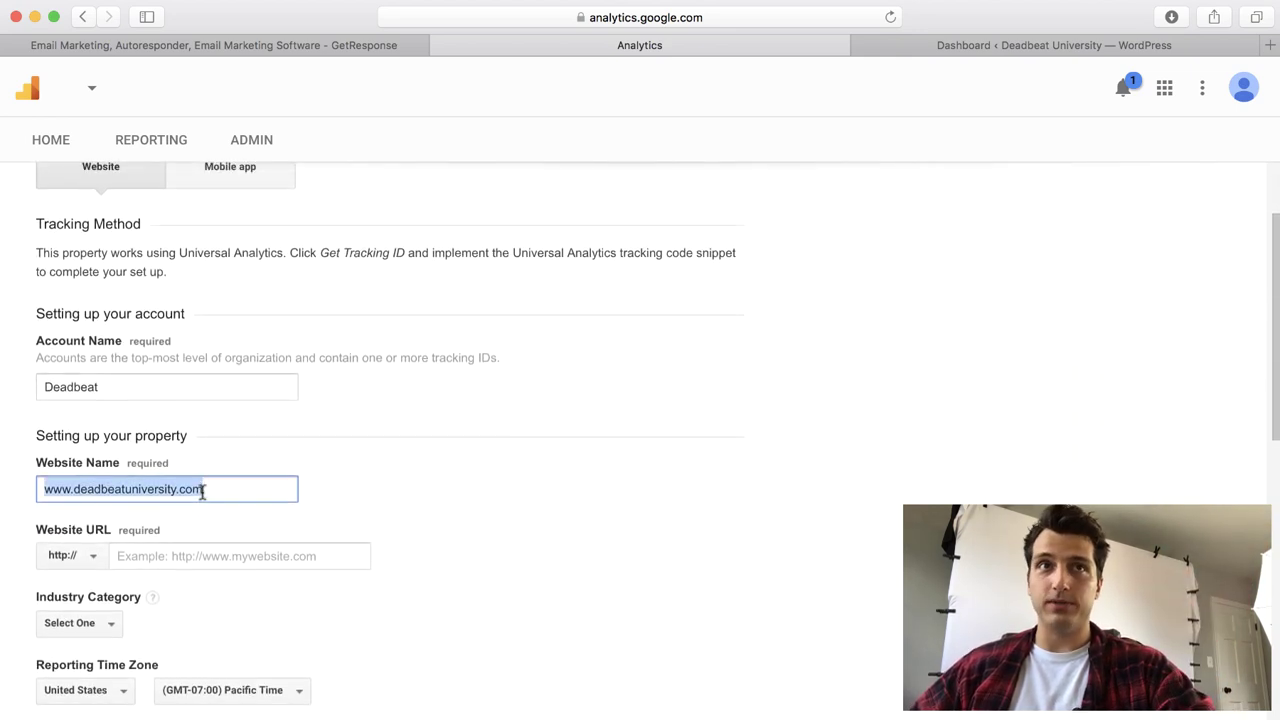
{"action": "left_click", "coordinate": [283, 548]}
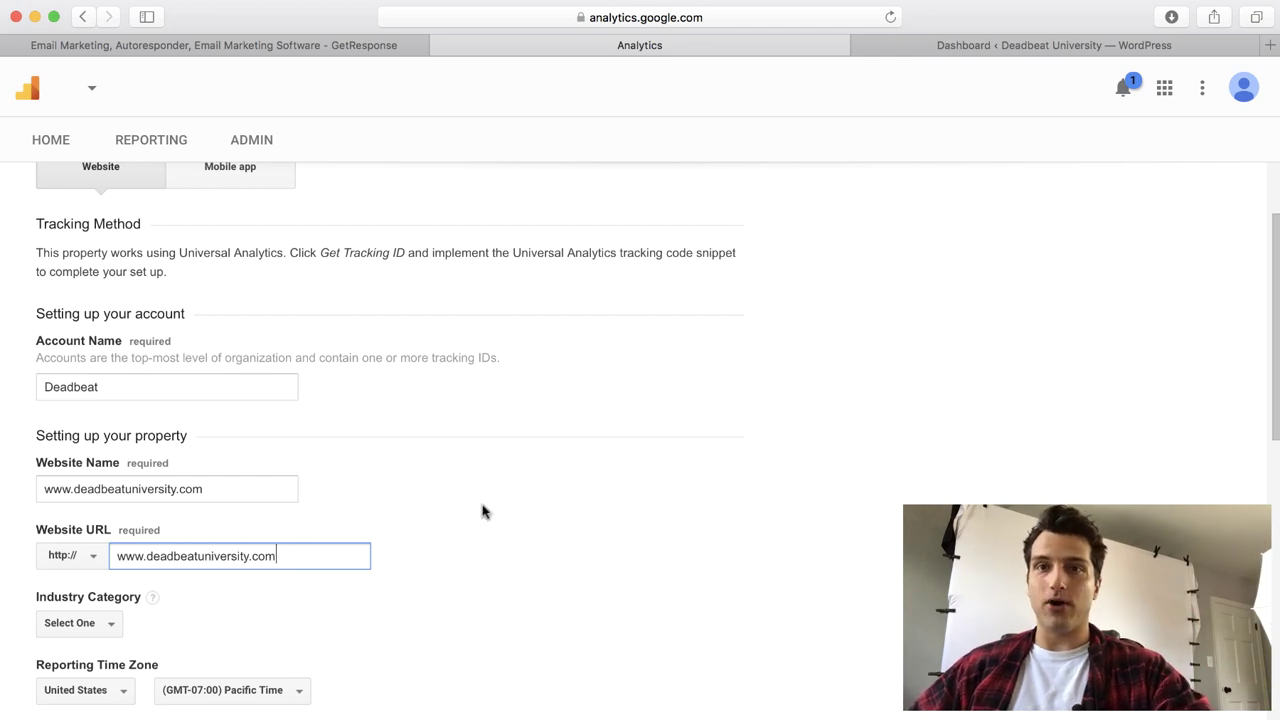
Set the industry category to Jobs and Education and the reporting time zone to (GMT-04:00) Eastern Time.
{"action": "scroll", "coordinate": [323, 543], "scroll_direction": "down", "scroll_amount": 4}
{"action": "left_click", "coordinate": [103, 437]}
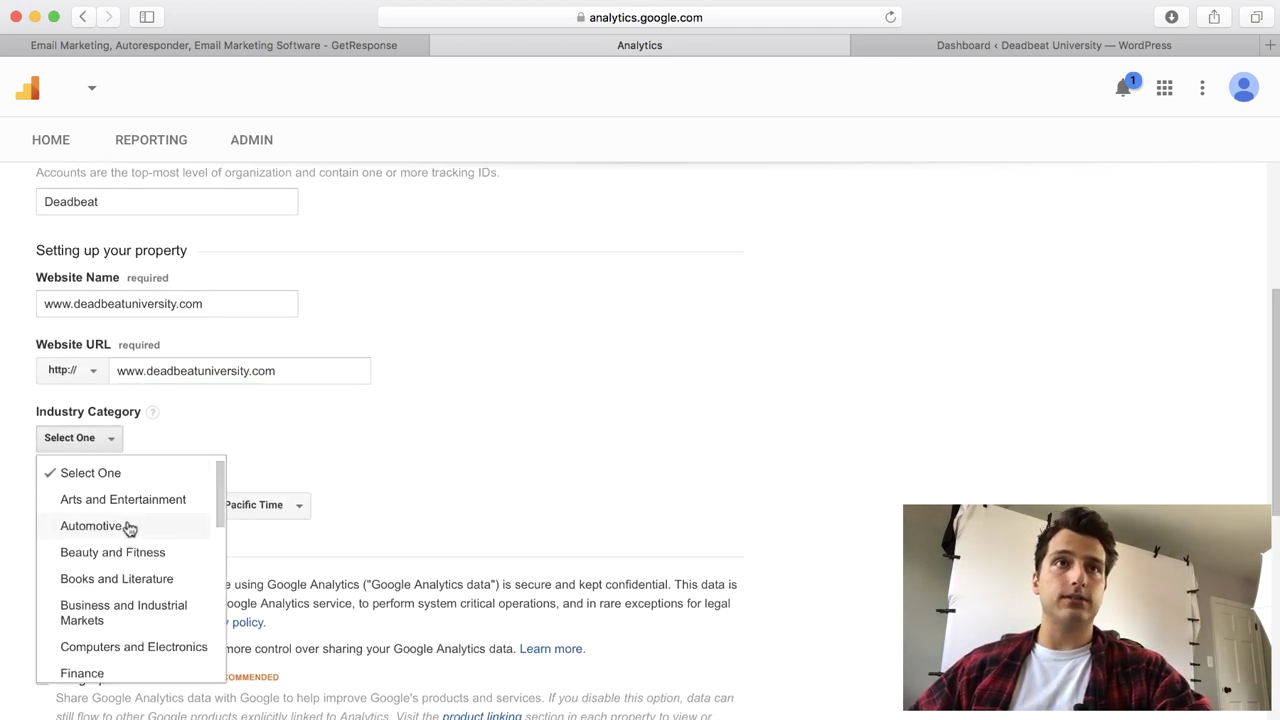
{"action": "scroll", "coordinate": [126, 528], "scroll_direction": "down", "scroll_amount": 5}
{"action": "scroll", "coordinate": [128, 528], "scroll_direction": "down", "scroll_amount": 3}
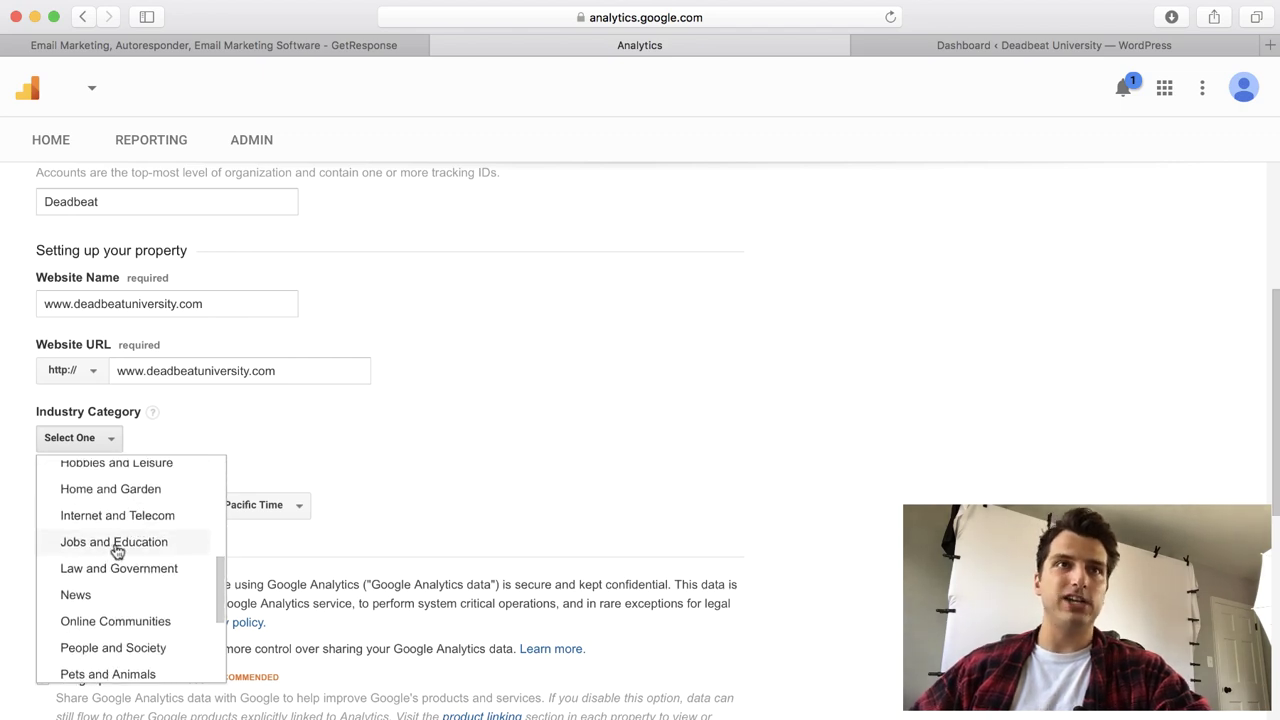
{"action": "left_click", "coordinate": [117, 543]}
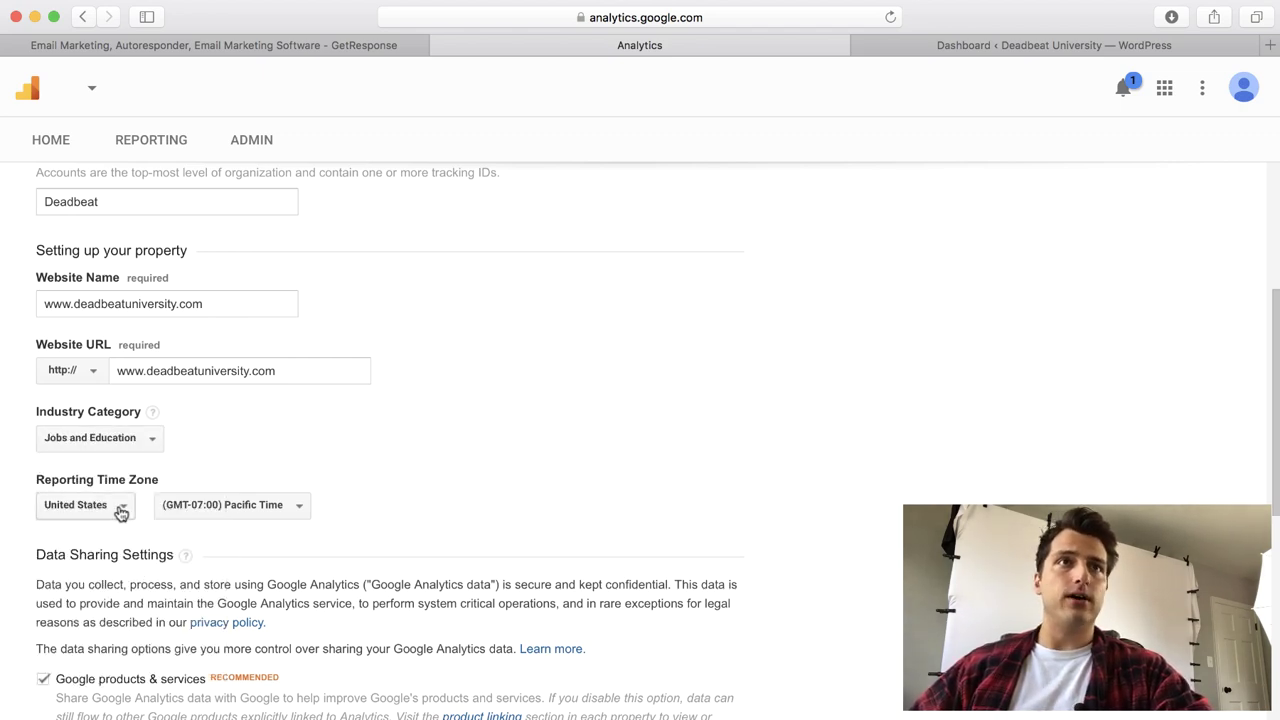
{"action": "left_click", "coordinate": [217, 510]}
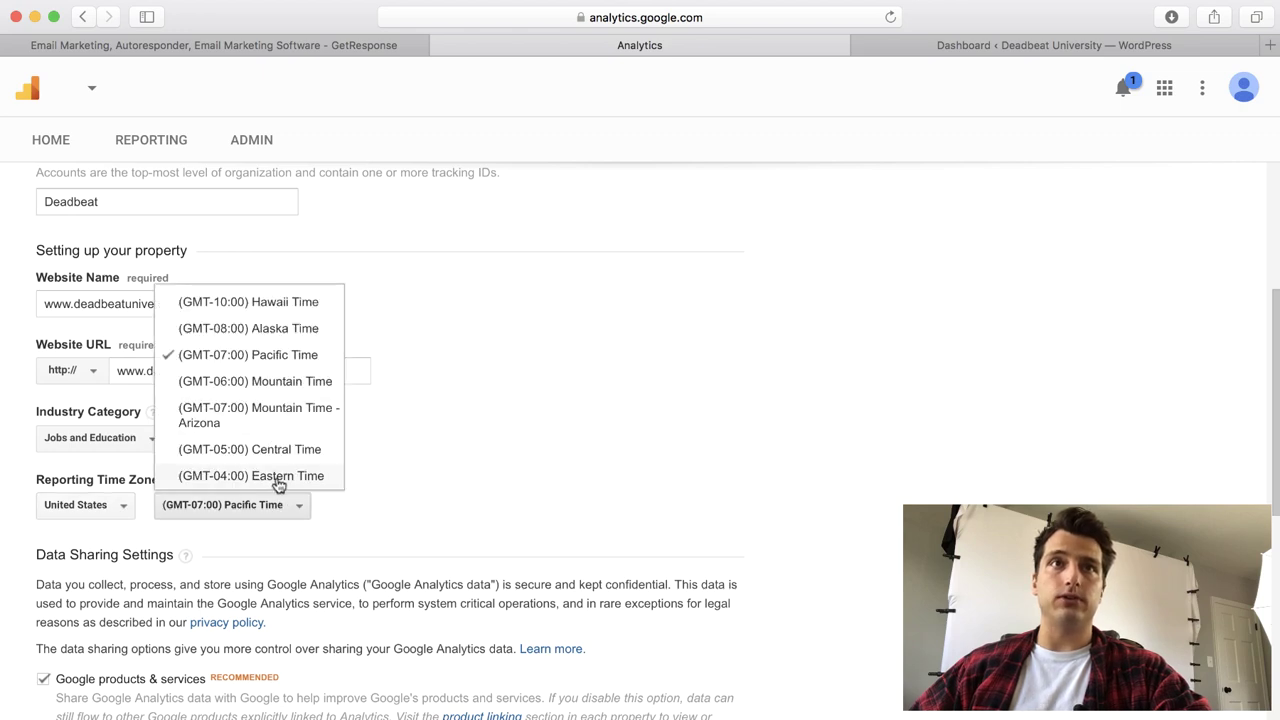
{"action": "left_click", "coordinate": [279, 485]}
Turn off all four data sharing options and request the tracking ID for the new account.
{"action": "scroll", "coordinate": [614, 545], "scroll_direction": "down", "scroll_amount": 6}
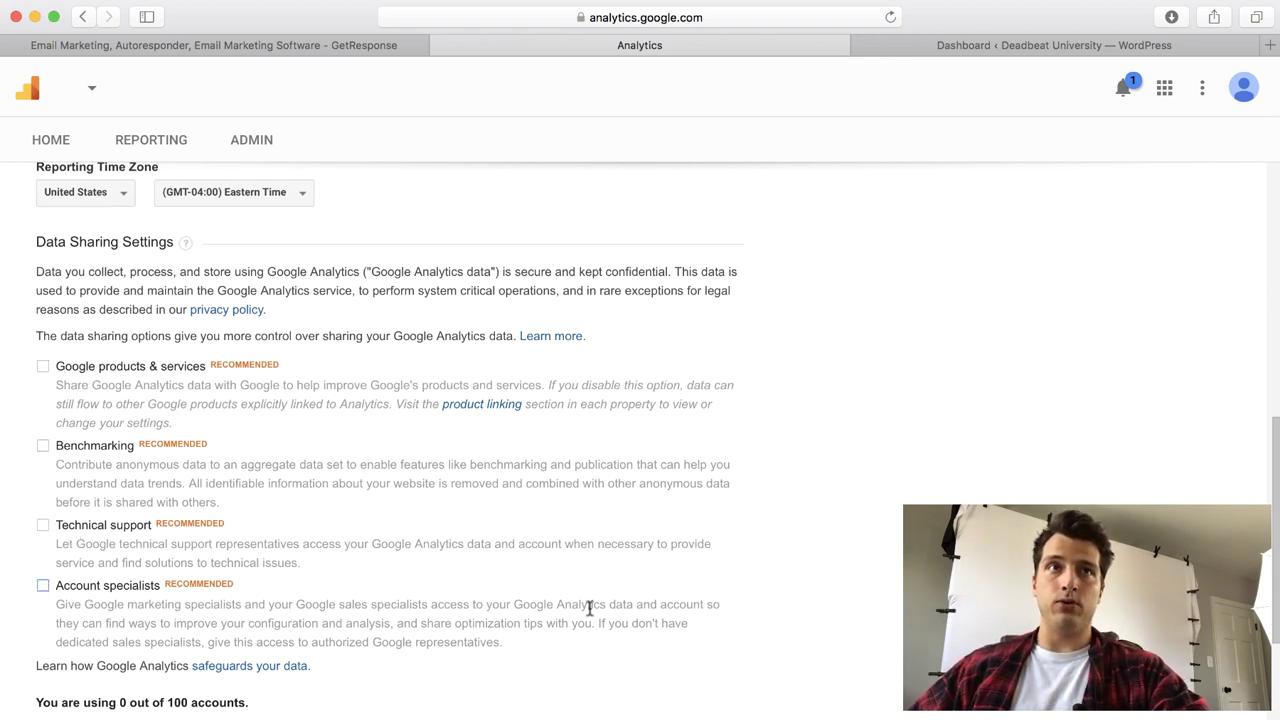
{"action": "scroll", "coordinate": [590, 608], "scroll_direction": "down", "scroll_amount": 4}
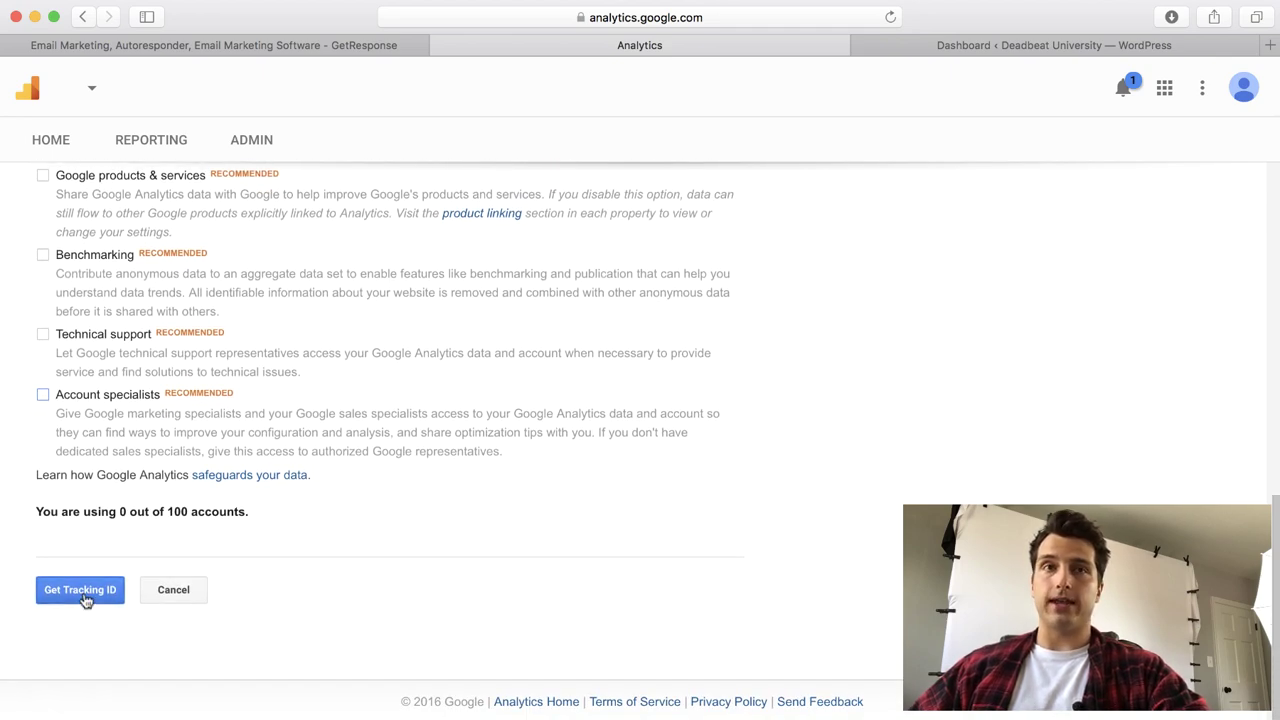
{"action": "left_click", "coordinate": [82, 592]}
Skim the United States Google Analytics Terms of Service Agreement and accept it.
{"action": "scroll", "coordinate": [727, 510], "scroll_direction": "down", "scroll_amount": 20}
{"action": "scroll", "coordinate": [606, 523], "scroll_direction": "up", "scroll_amount": 10}
{"action": "scroll", "coordinate": [607, 523], "scroll_direction": "down", "scroll_amount": 10}
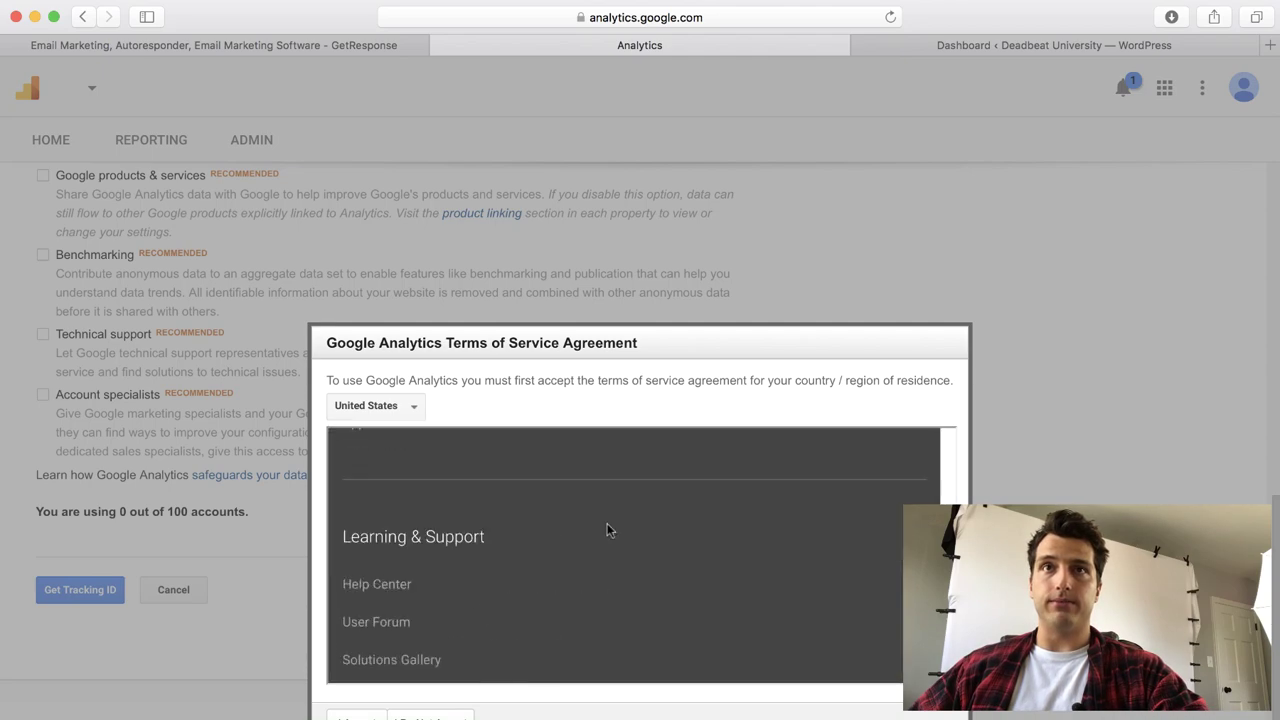
{"action": "scroll", "coordinate": [607, 523], "scroll_direction": "up", "scroll_amount": 10}
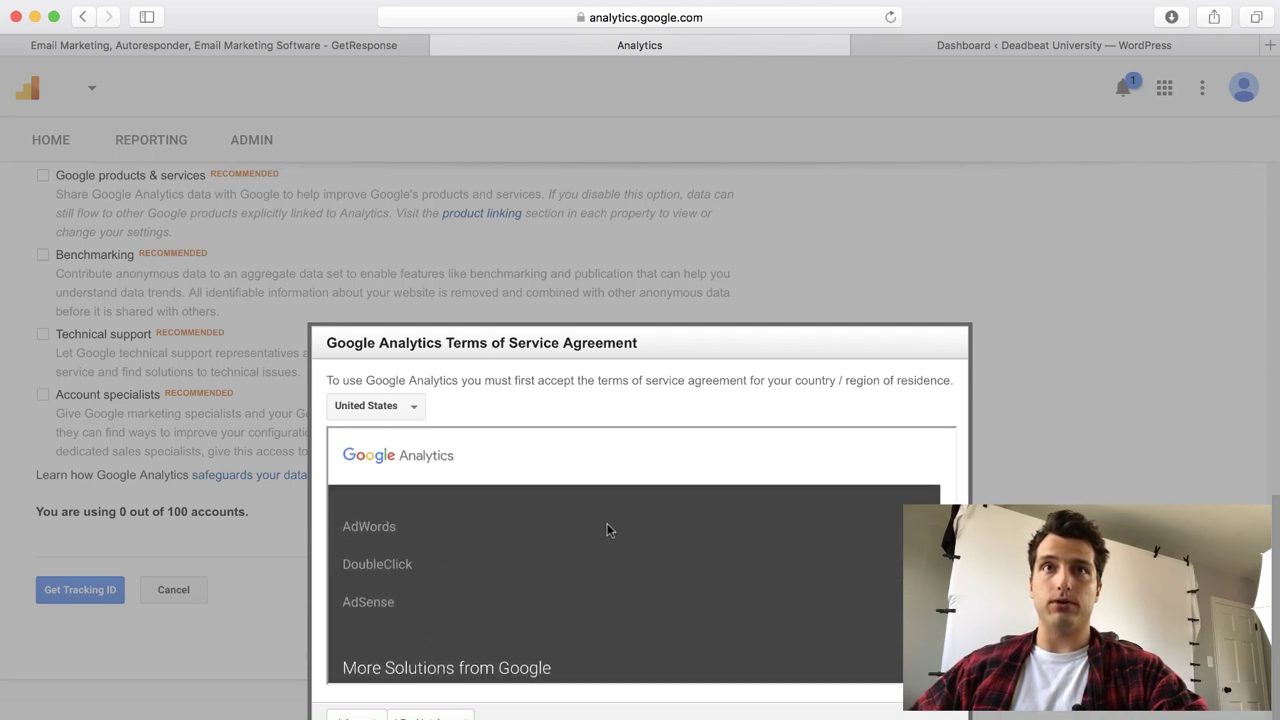
{"action": "scroll", "coordinate": [613, 537], "scroll_direction": "up", "scroll_amount": 15}
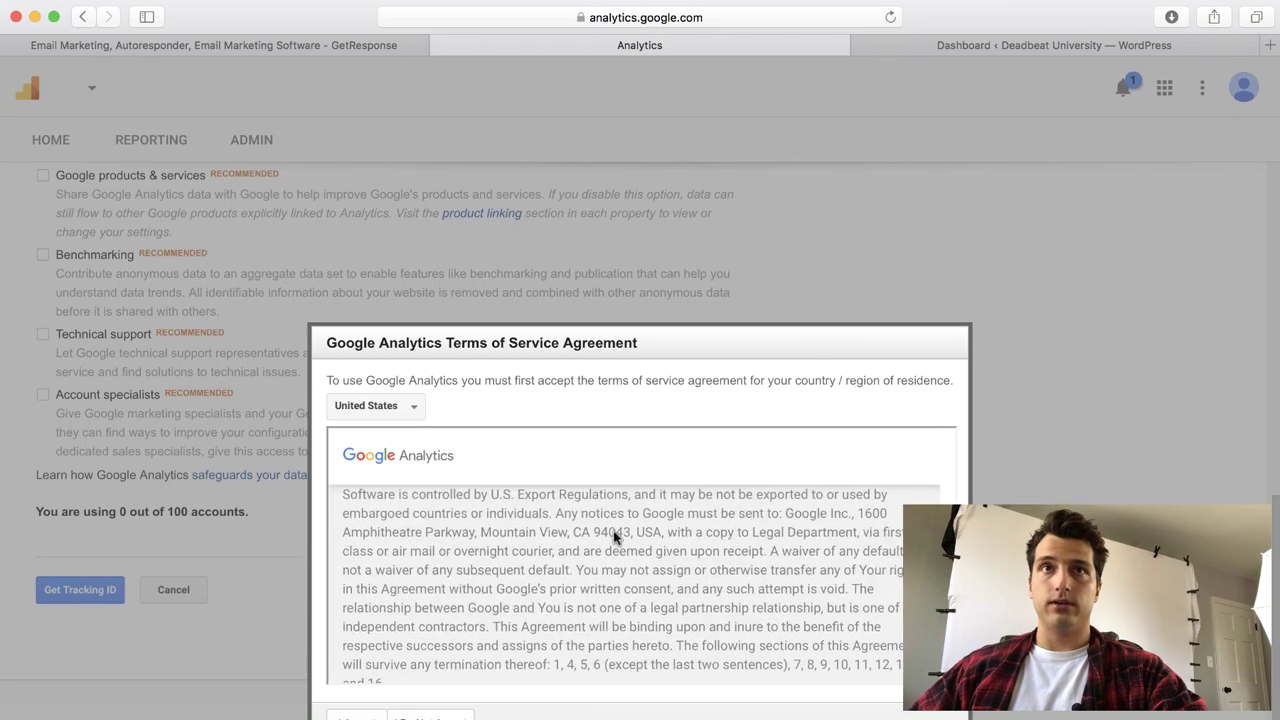
{"action": "scroll", "coordinate": [615, 537], "scroll_direction": "down", "scroll_amount": 5}
{"action": "scroll", "coordinate": [616, 539], "scroll_direction": "down", "scroll_amount": 15}
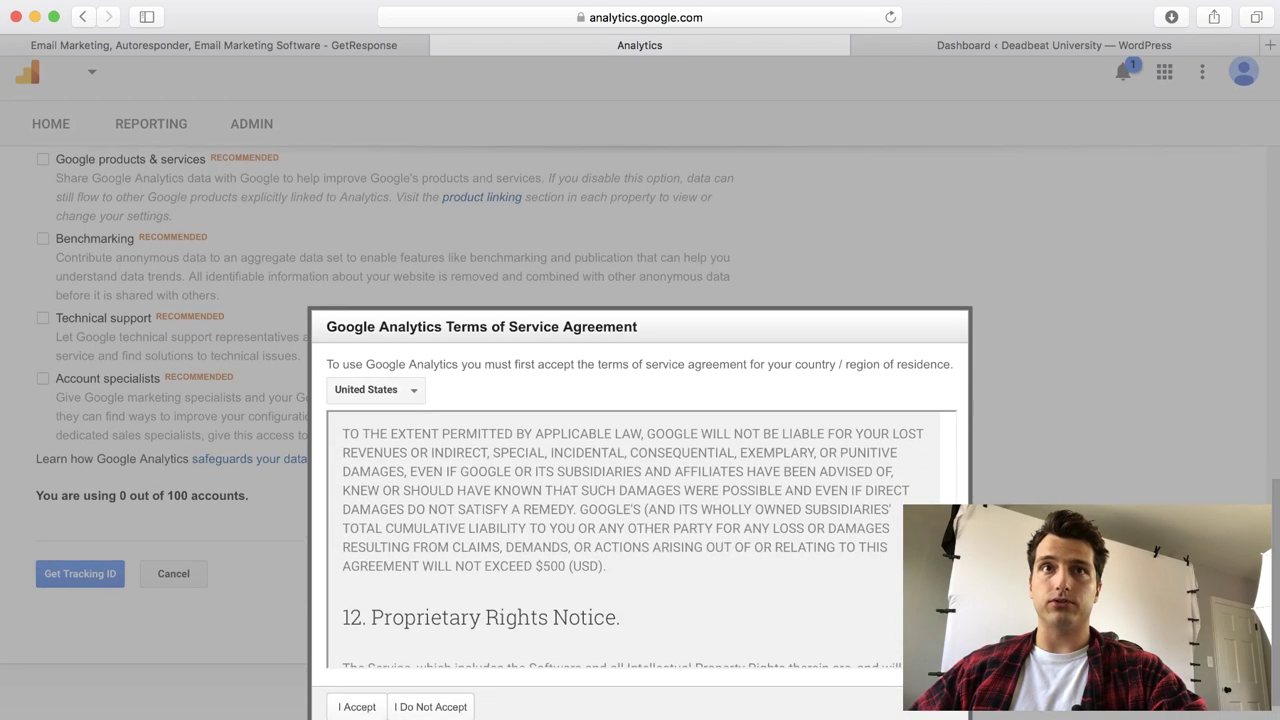
{"action": "left_click", "coordinate": [356, 712]}
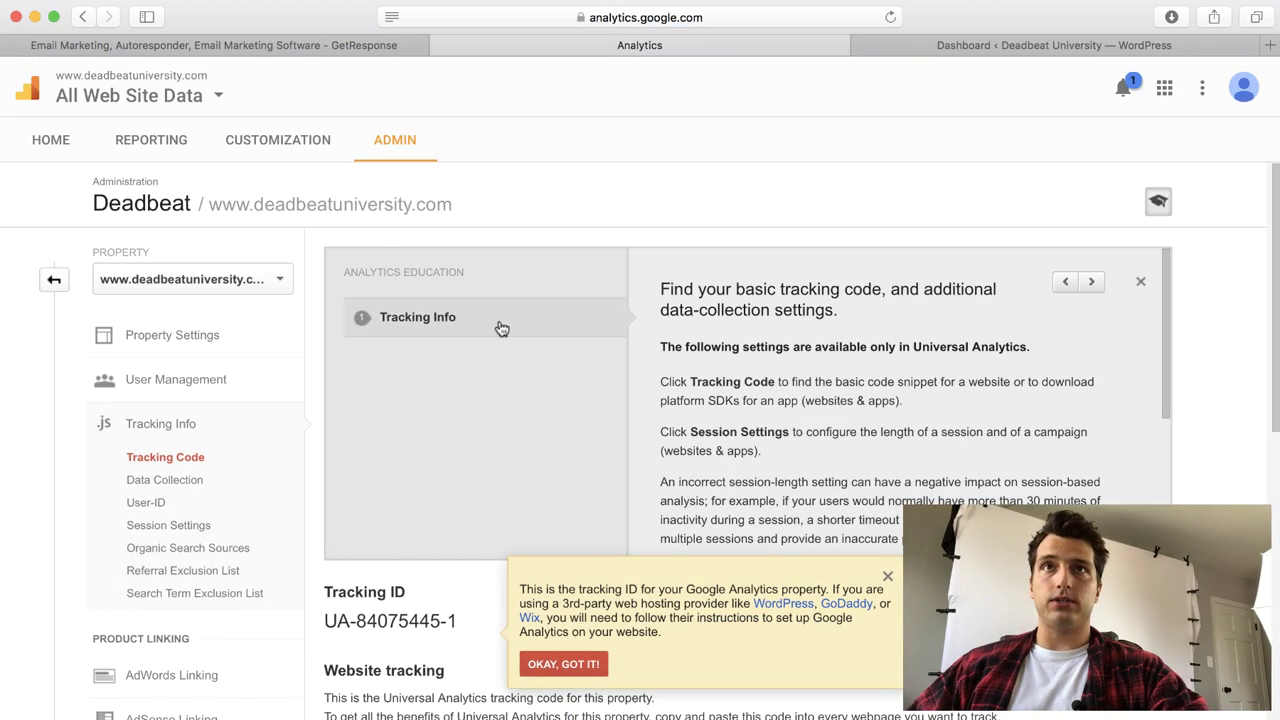
Dismiss the tracking ID hint and copy the property's tracking ID.
{"action": "left_click", "coordinate": [887, 580]}
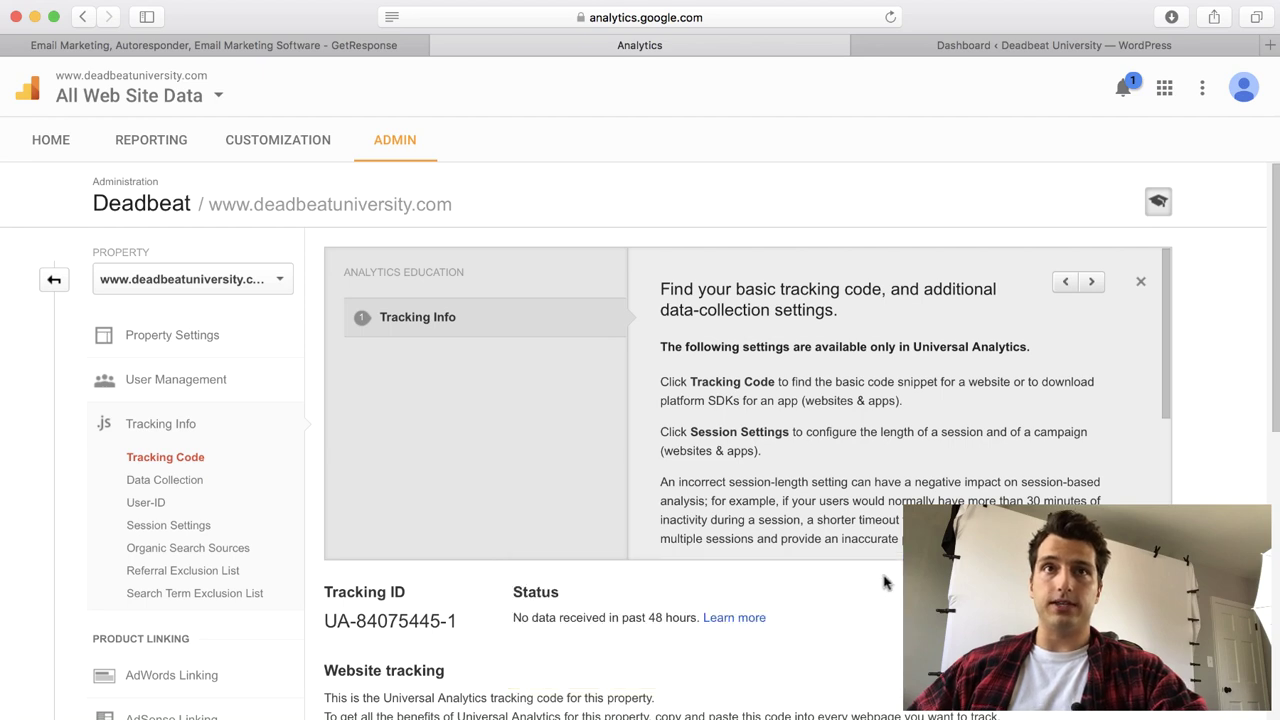
{"action": "left_click_drag", "start_coordinate": [326, 621], "coordinate": [486, 620]}
{"action": "key", "text": "super+c"}
In the Deadbeat University WordPress dashboard, search for google analytics plugins, install and activate a Google Analytics plugin, and open its settings.
{"action": "key", "text": "ctrl+Tab"}
{"action": "mouse_move", "coordinate": [96, 291]}
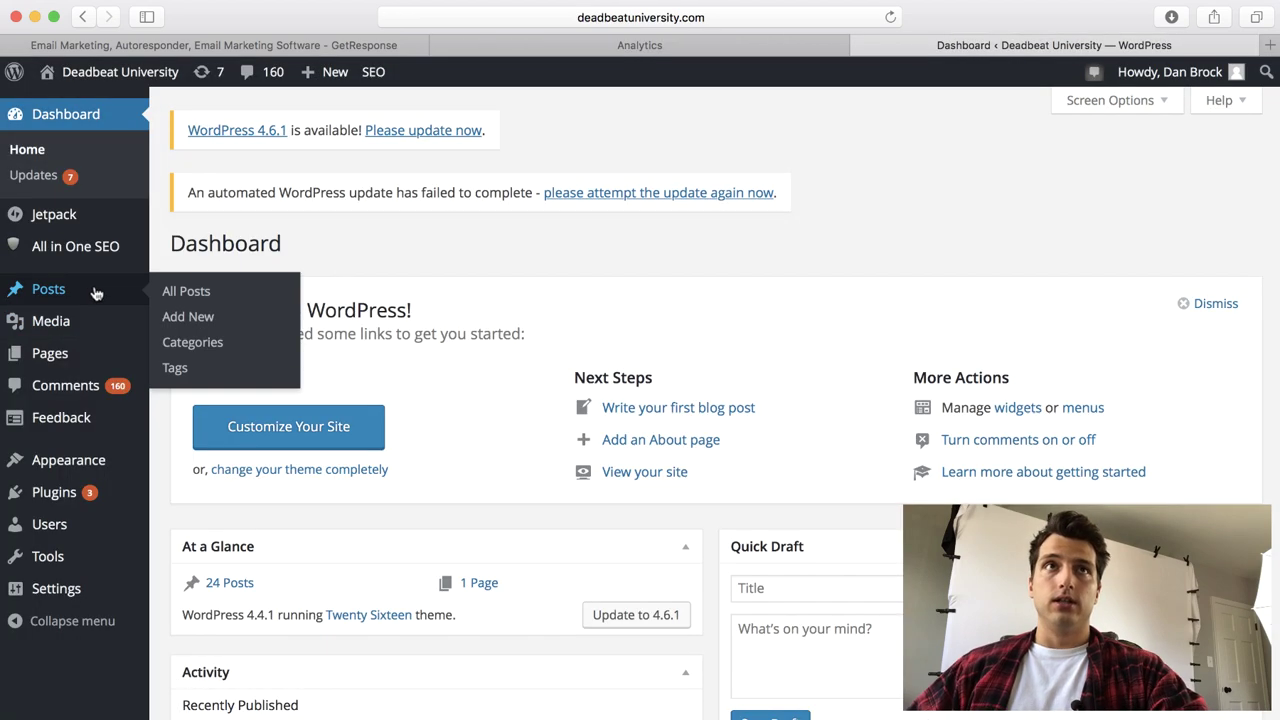
{"action": "mouse_move", "coordinate": [125, 256]}
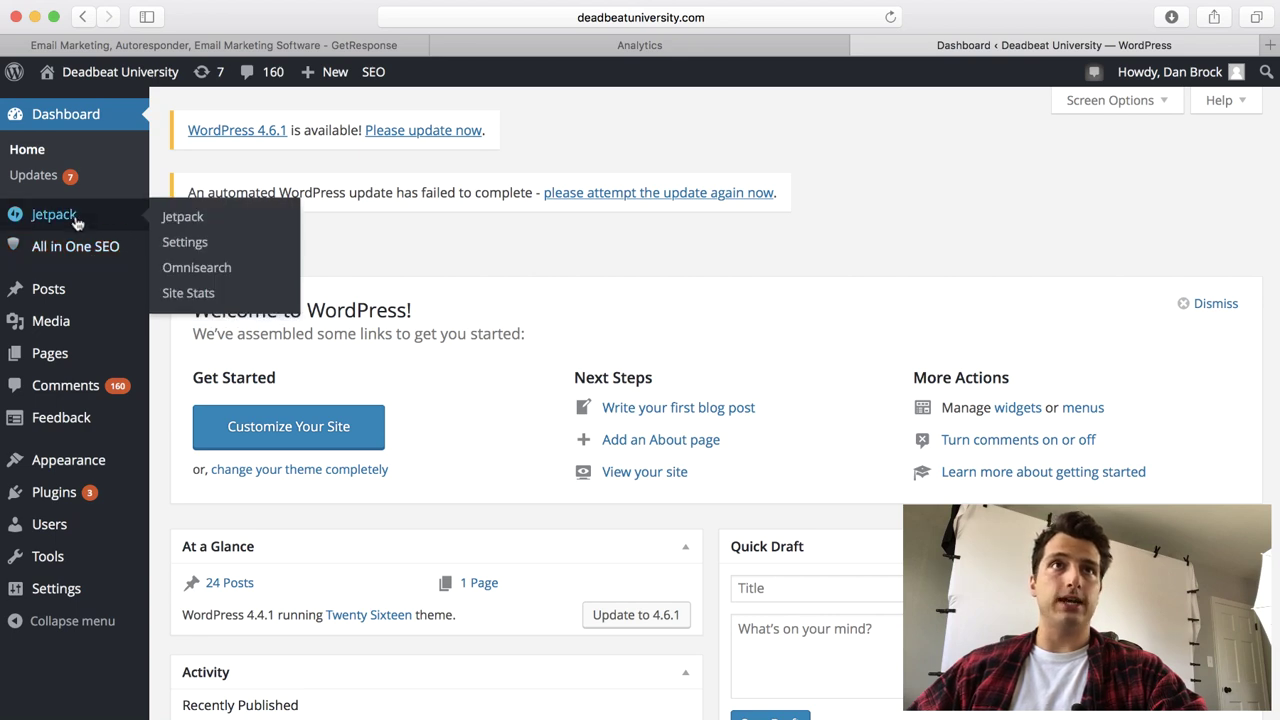
{"action": "mouse_move", "coordinate": [58, 485]}
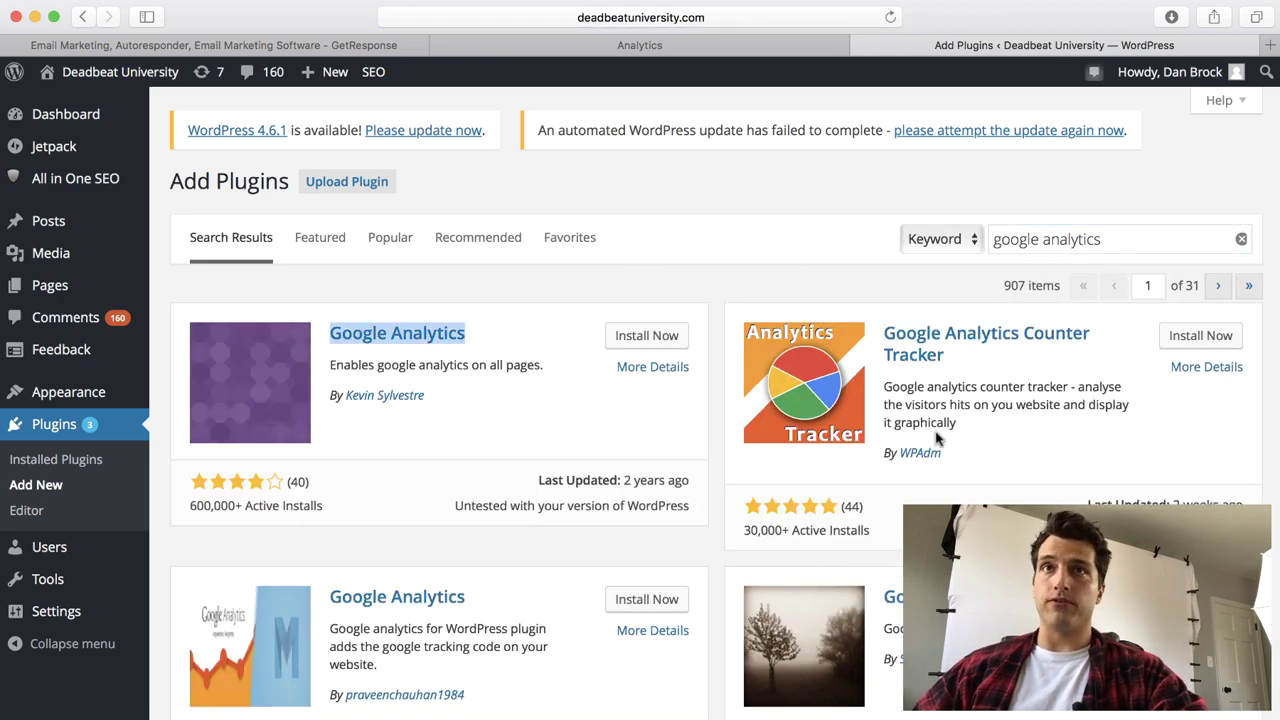
{"action": "scroll", "coordinate": [949, 455], "scroll_direction": "down", "scroll_amount": 5}
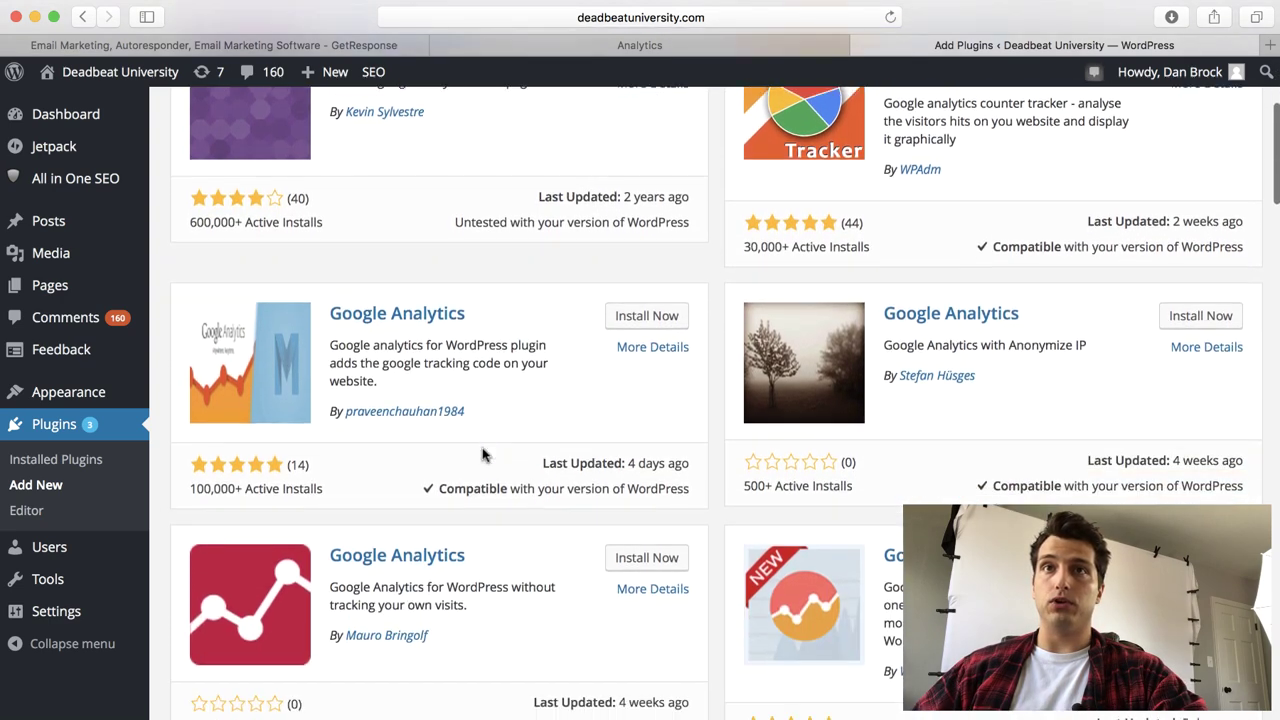
{"action": "scroll", "coordinate": [482, 455], "scroll_direction": "up", "scroll_amount": 5}
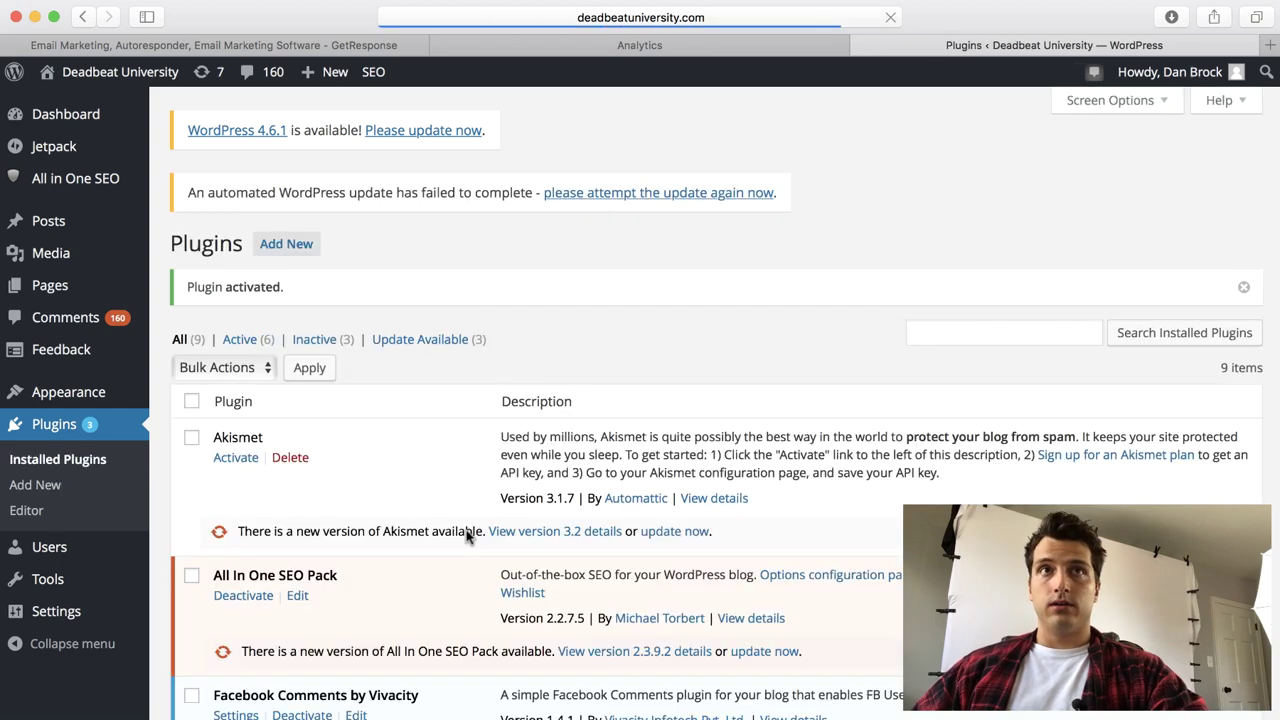
{"action": "scroll", "coordinate": [466, 537], "scroll_direction": "down", "scroll_amount": 10}
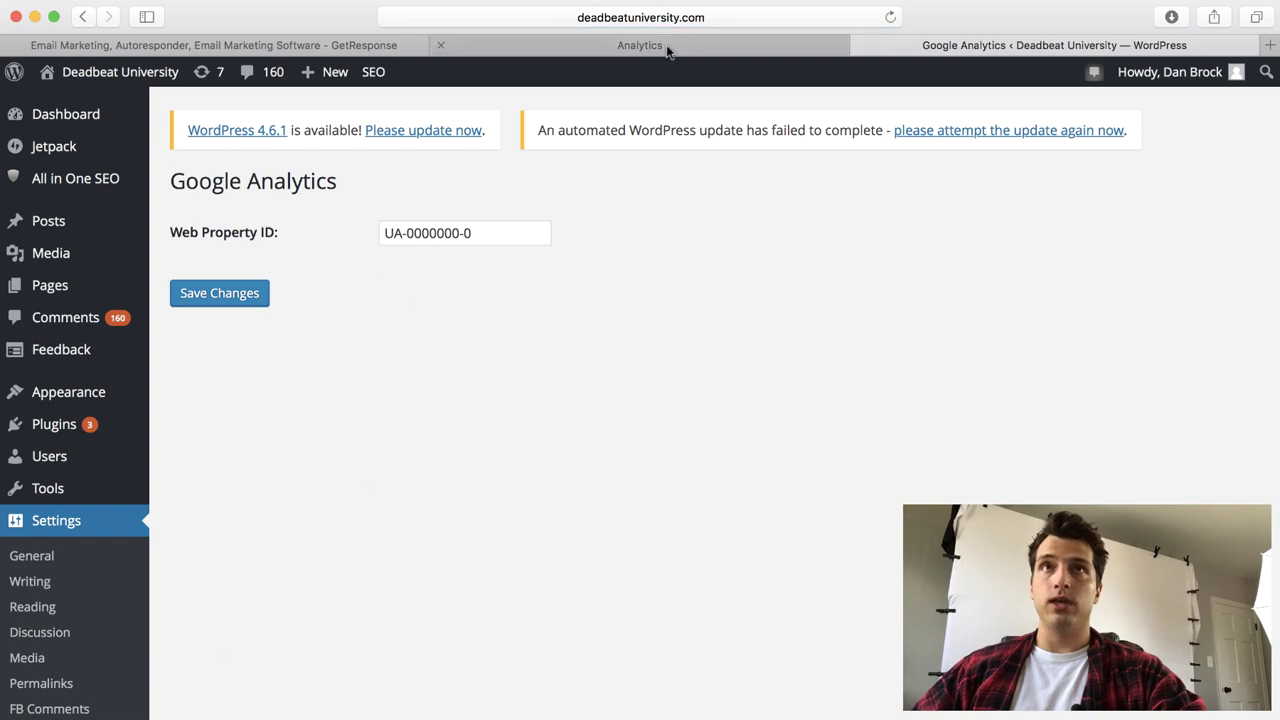
Replace the plugin's placeholder Web Property ID with the tracking ID copied from Analytics and save the changes.
{"action": "left_click", "coordinate": [666, 47]}
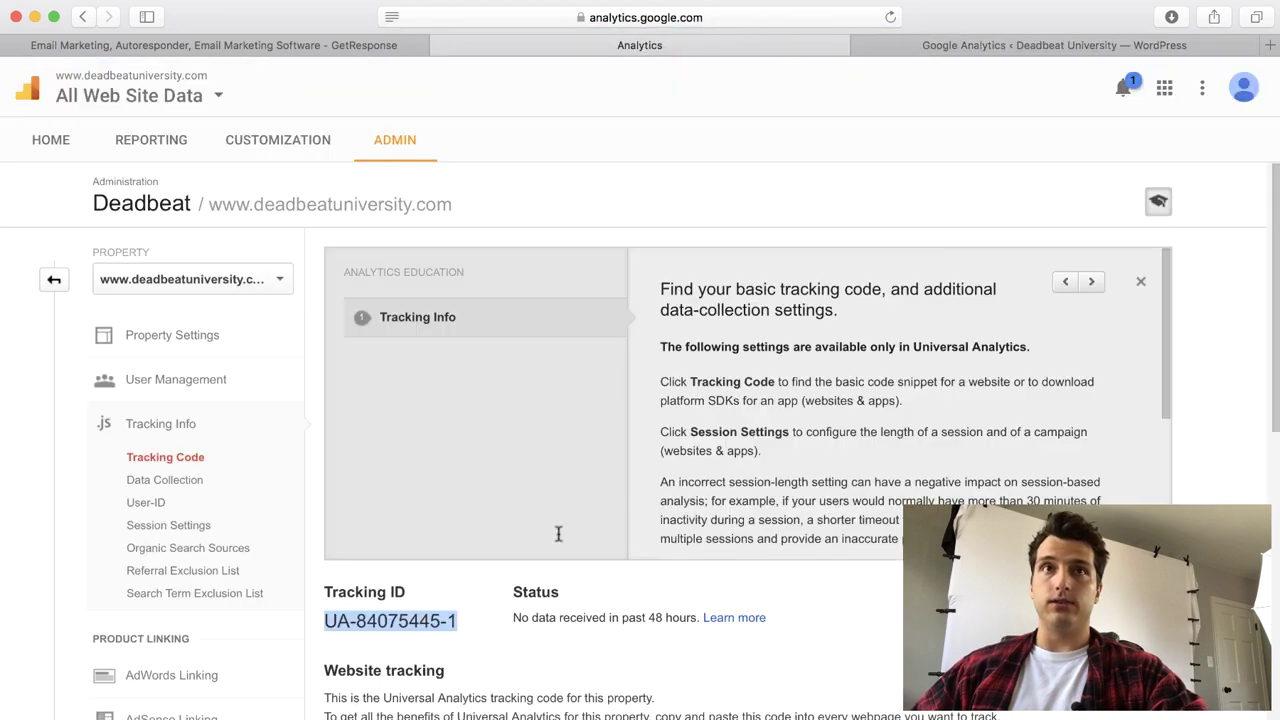
{"action": "left_click", "coordinate": [1017, 44]}
{"action": "triple_click", "coordinate": [487, 225]}
{"action": "key", "text": "super+v"}
{"action": "left_click", "coordinate": [196, 288]}
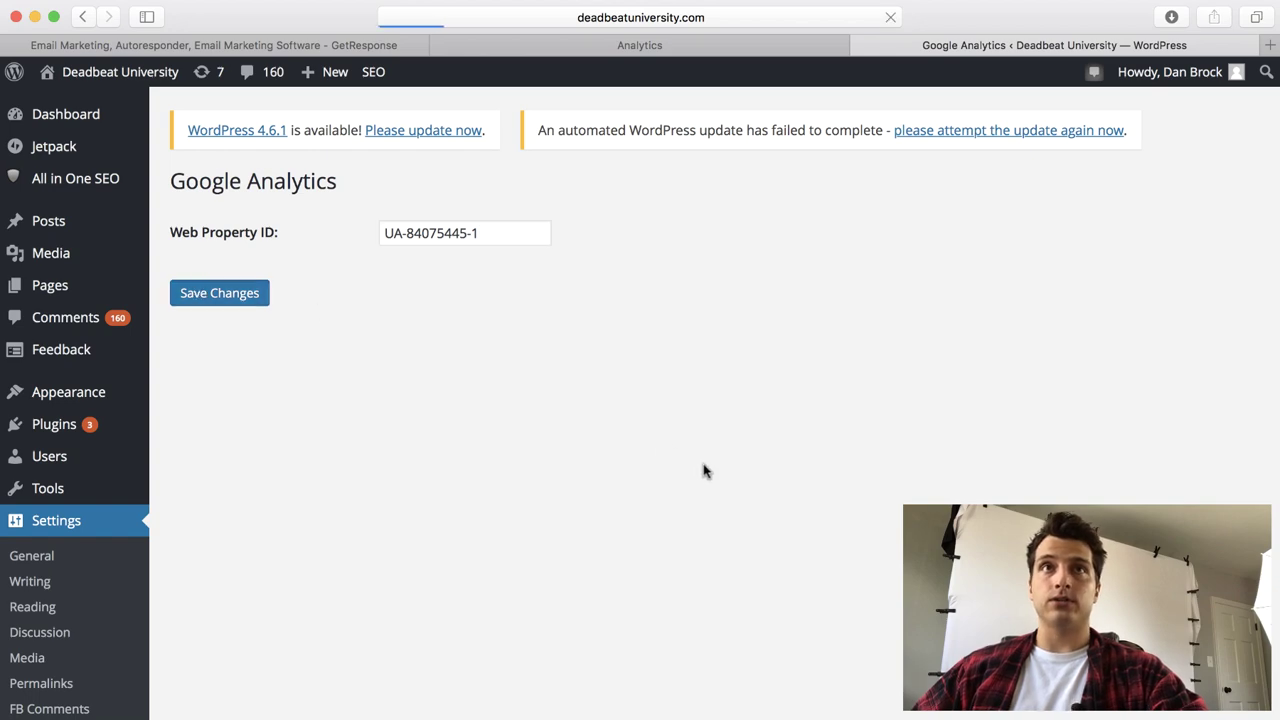
Return to Google Analytics, open the accounts home page and save the communication preferences with all four options enabled.
{"action": "left_click", "coordinate": [686, 48]}
{"action": "scroll", "coordinate": [835, 348], "scroll_direction": "down", "scroll_amount": 15}
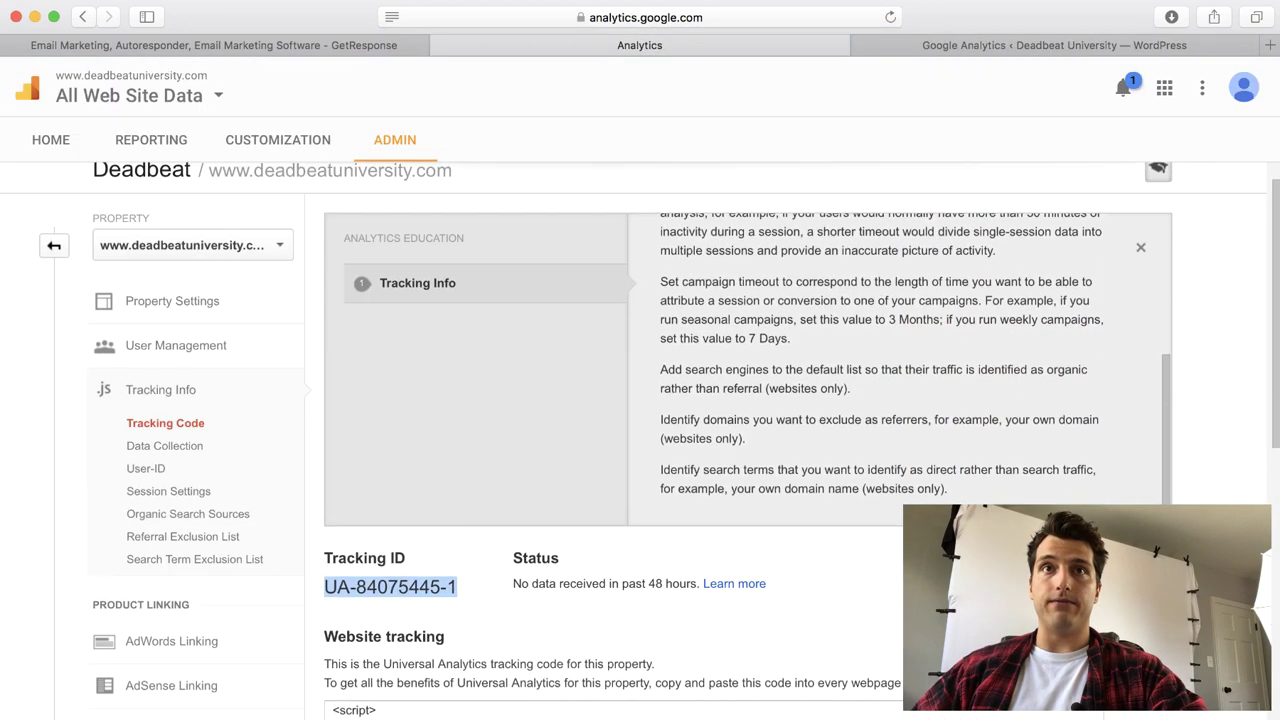
{"action": "scroll", "coordinate": [640, 440], "scroll_direction": "up", "scroll_amount": 10}
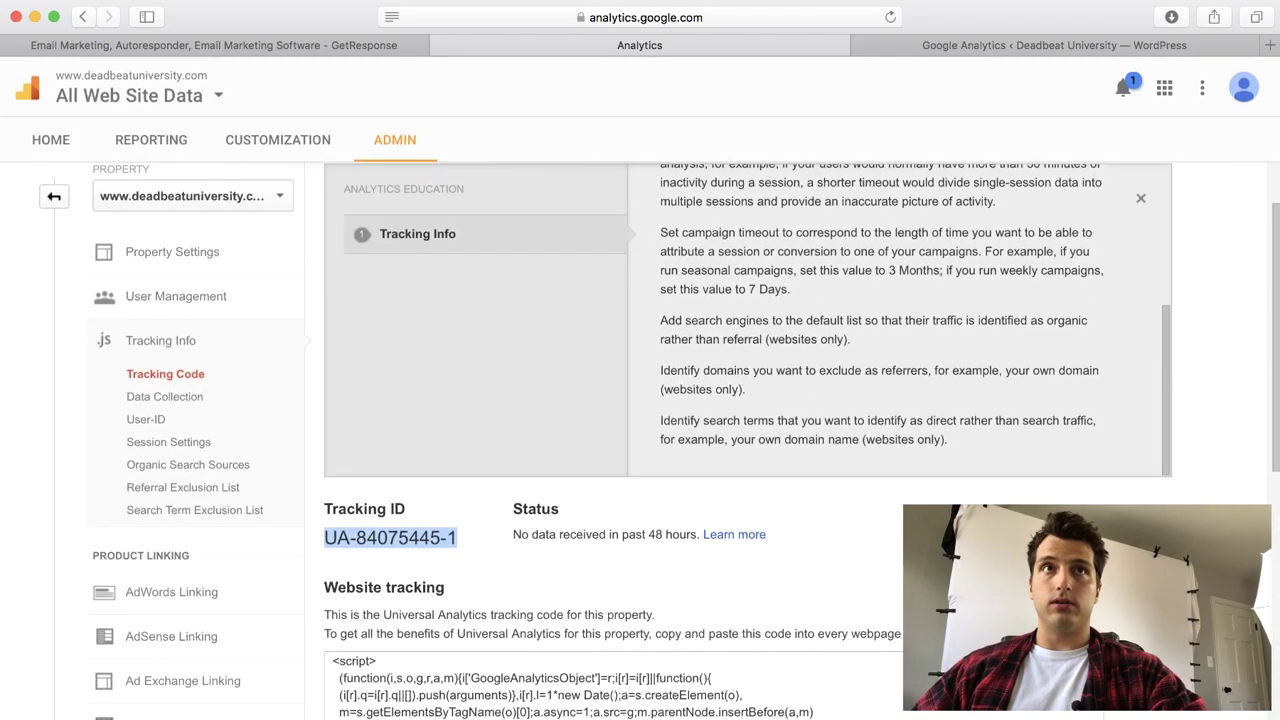
{"action": "scroll", "coordinate": [149, 204], "scroll_direction": "up", "scroll_amount": 2}
{"action": "left_click", "coordinate": [45, 139]}
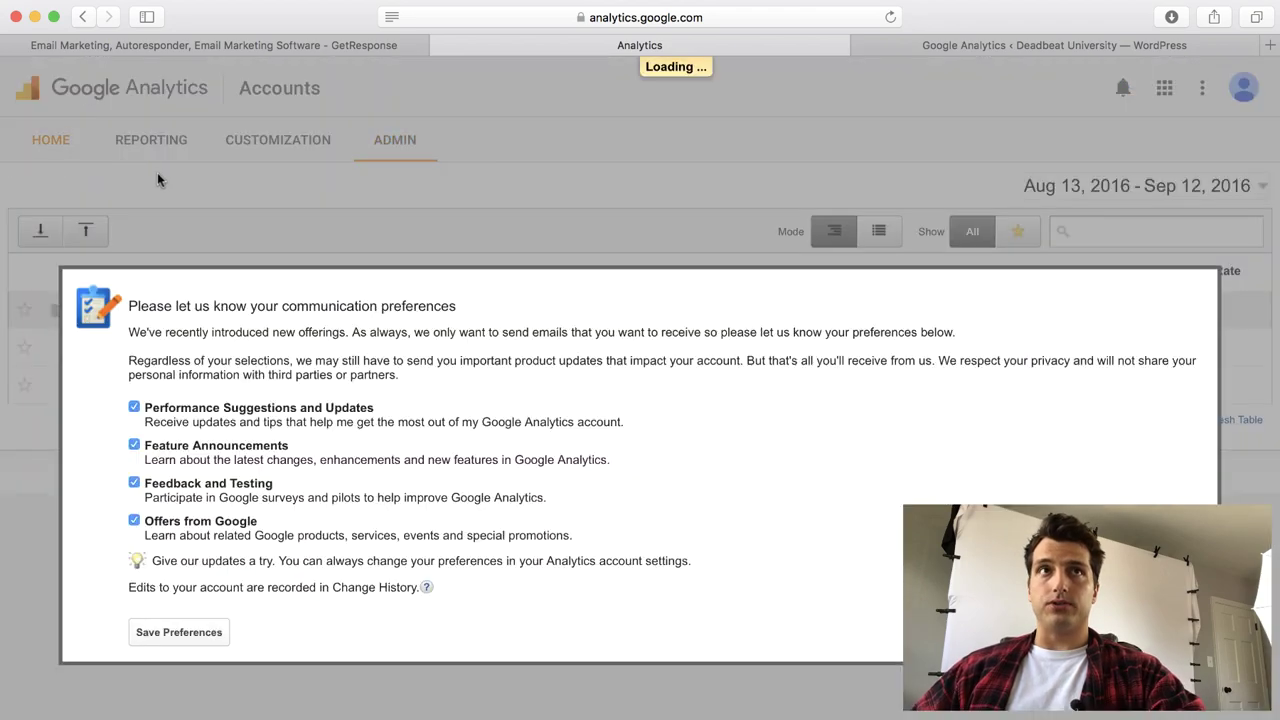
{"action": "left_click", "coordinate": [198, 638]}
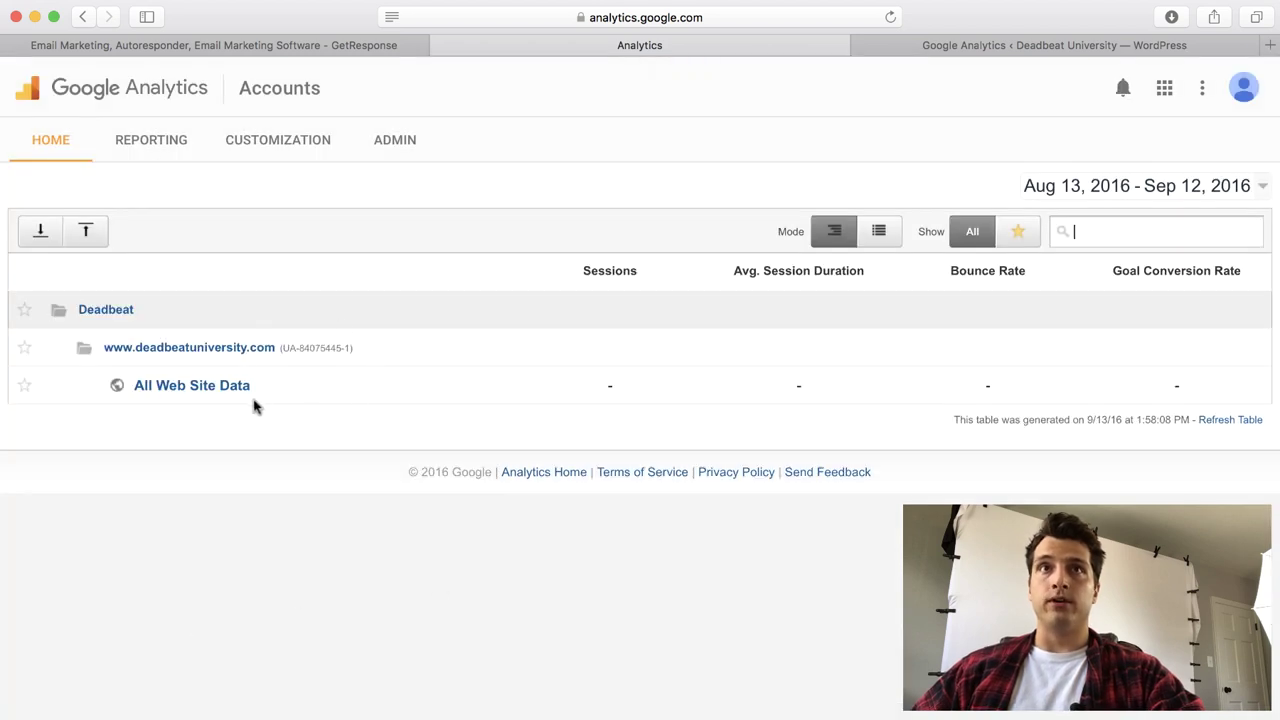
{"action": "left_click", "coordinate": [169, 350]}
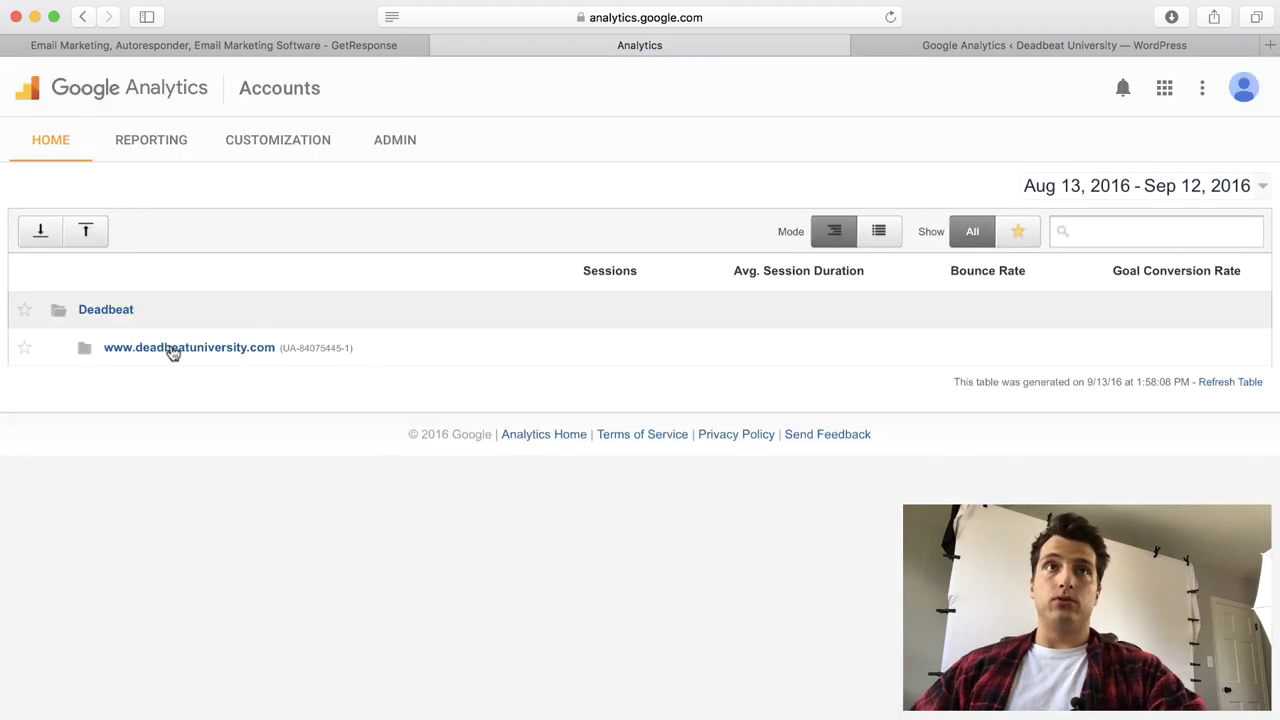
{"action": "left_click", "coordinate": [1240, 92]}
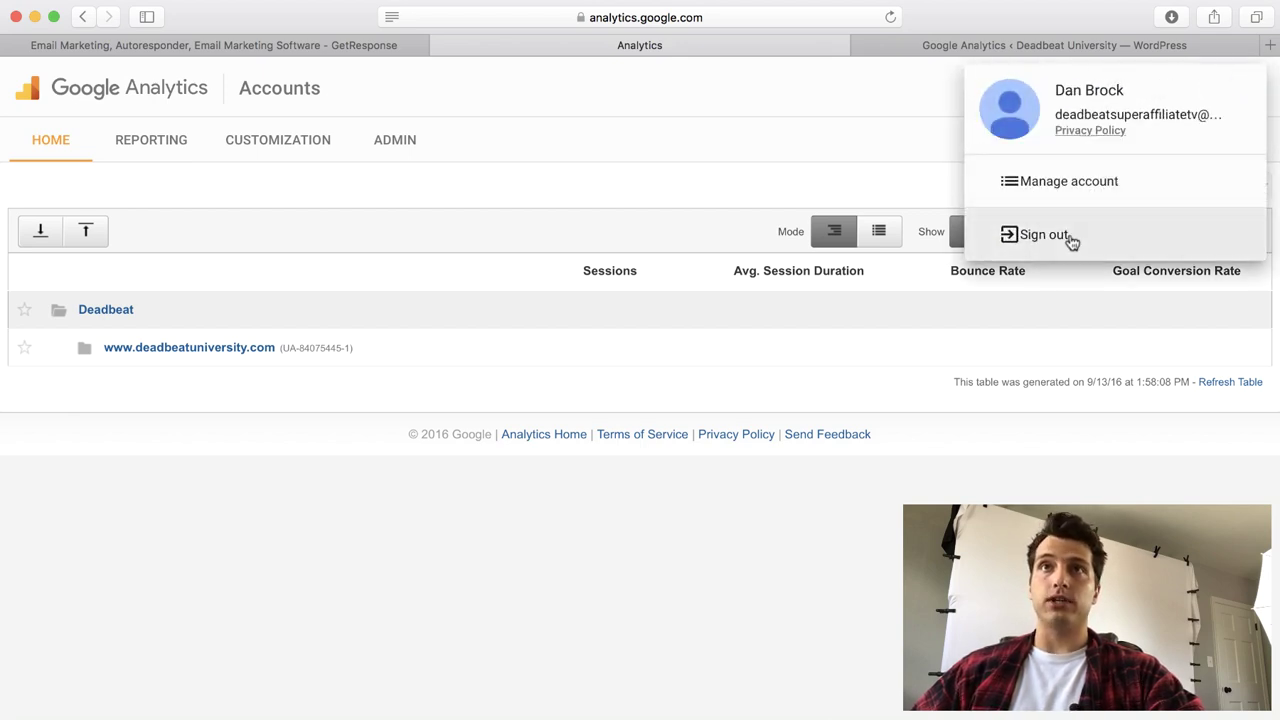
Sign out of the current Google account and review the Audience Overview report of another Analytics account.
{"action": "left_click", "coordinate": [1070, 239]}
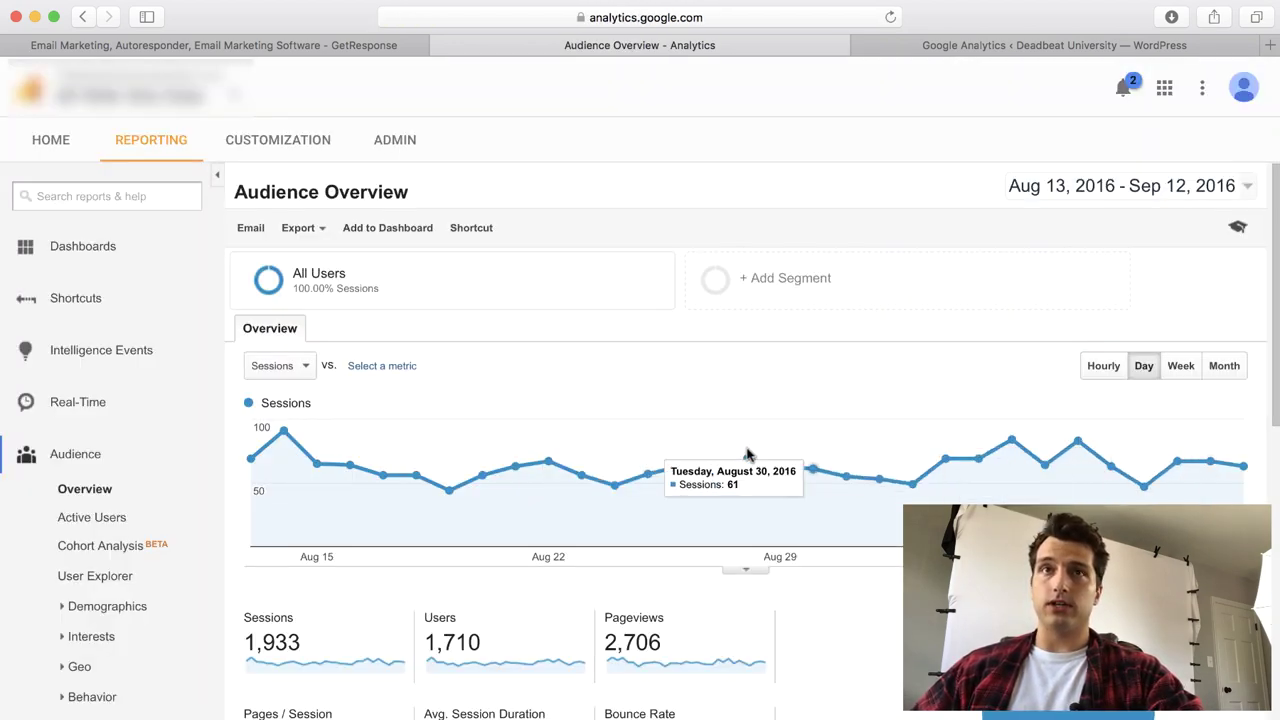
{"action": "scroll", "coordinate": [640, 455], "scroll_direction": "down", "scroll_amount": 5}
{"action": "scroll", "coordinate": [109, 534], "scroll_direction": "down", "scroll_amount": 3}
{"action": "scroll", "coordinate": [113, 534], "scroll_direction": "down", "scroll_amount": 2}
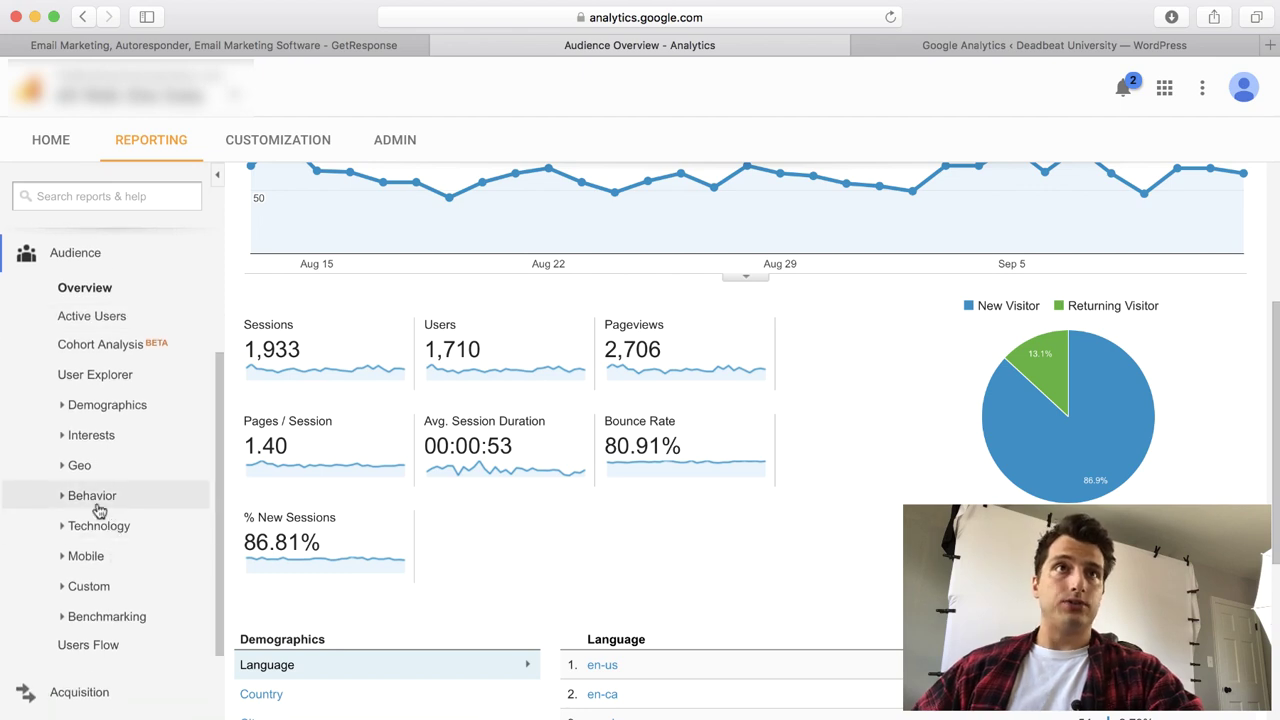
Open the Source/Medium report under Acquisition's All Traffic and examine the table of traffic sources.
{"action": "scroll", "coordinate": [100, 511], "scroll_direction": "down", "scroll_amount": 2}
{"action": "scroll", "coordinate": [95, 510], "scroll_direction": "down", "scroll_amount": 1}
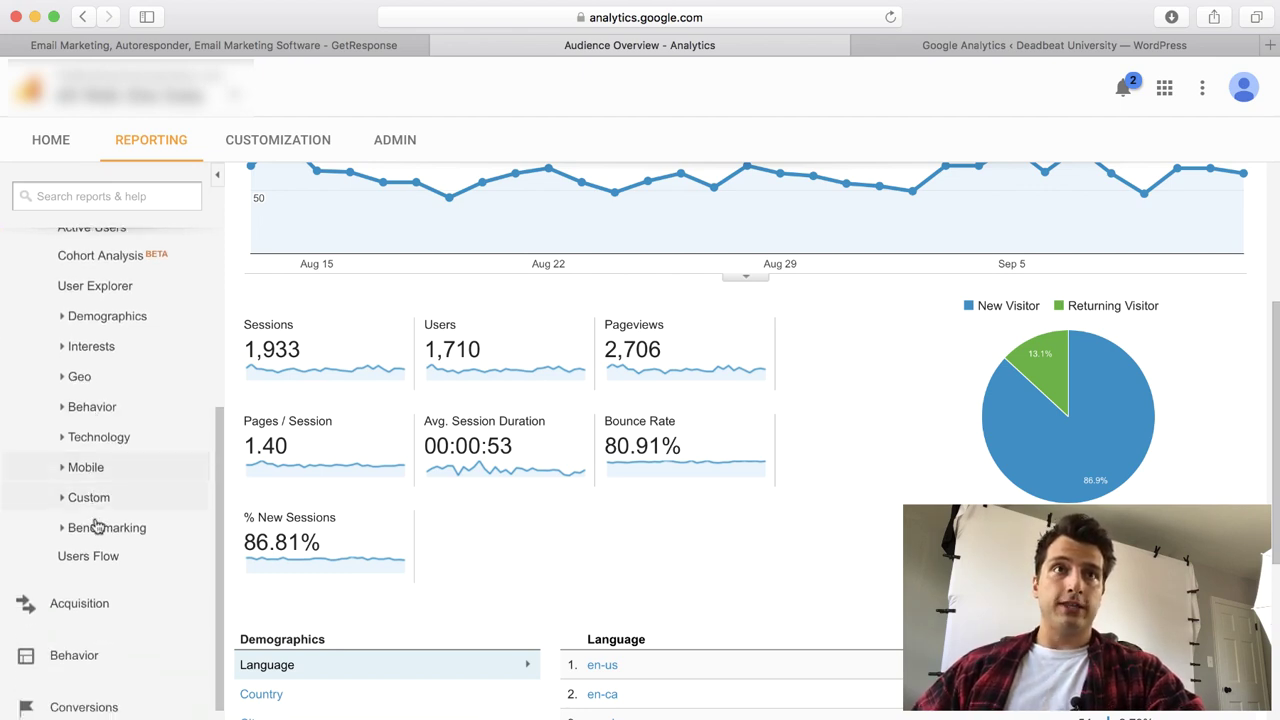
{"action": "scroll", "coordinate": [100, 538], "scroll_direction": "down", "scroll_amount": 1}
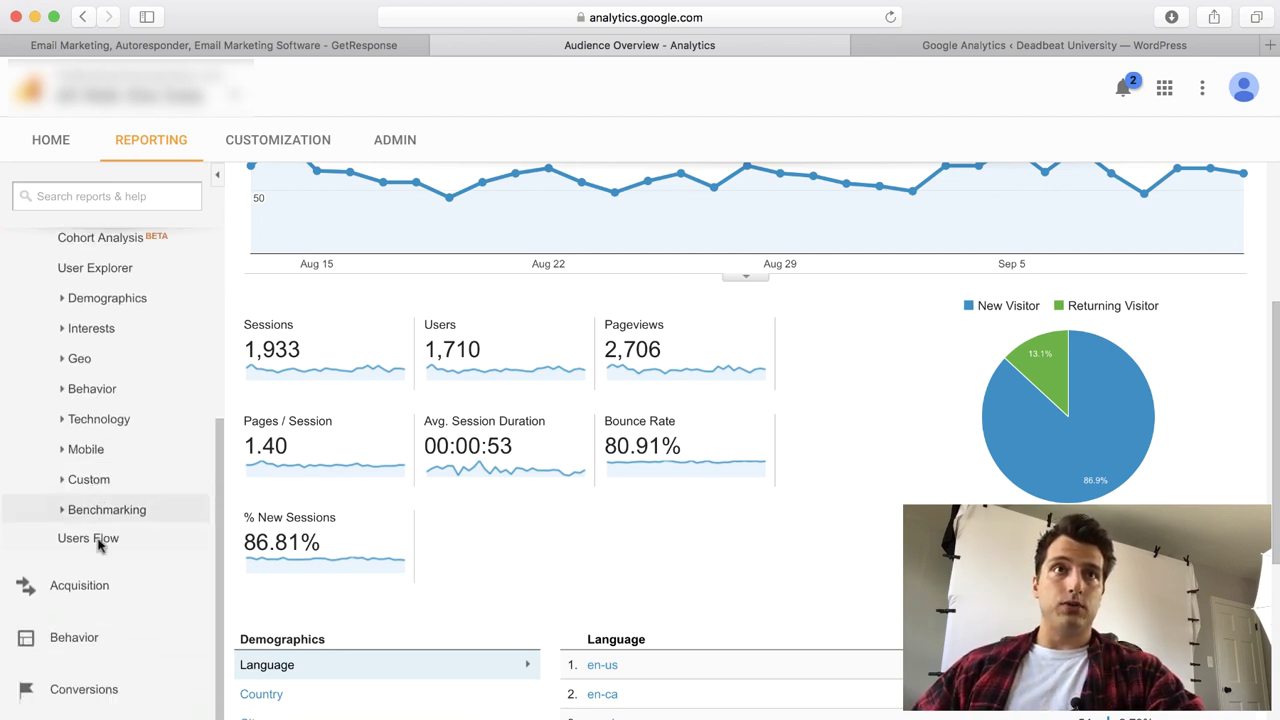
{"action": "left_click", "coordinate": [86, 590]}
{"action": "scroll", "coordinate": [86, 594], "scroll_direction": "down", "scroll_amount": 4}
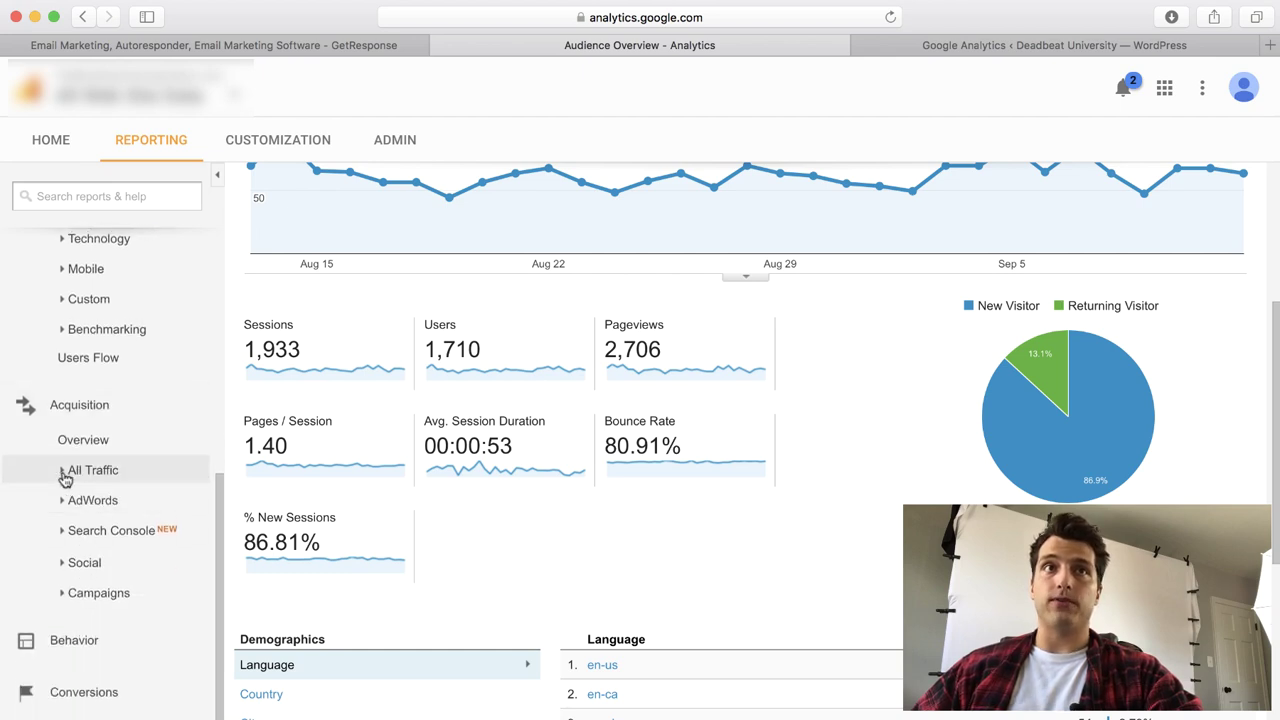
{"action": "left_click", "coordinate": [63, 470]}
{"action": "left_click", "coordinate": [103, 471]}
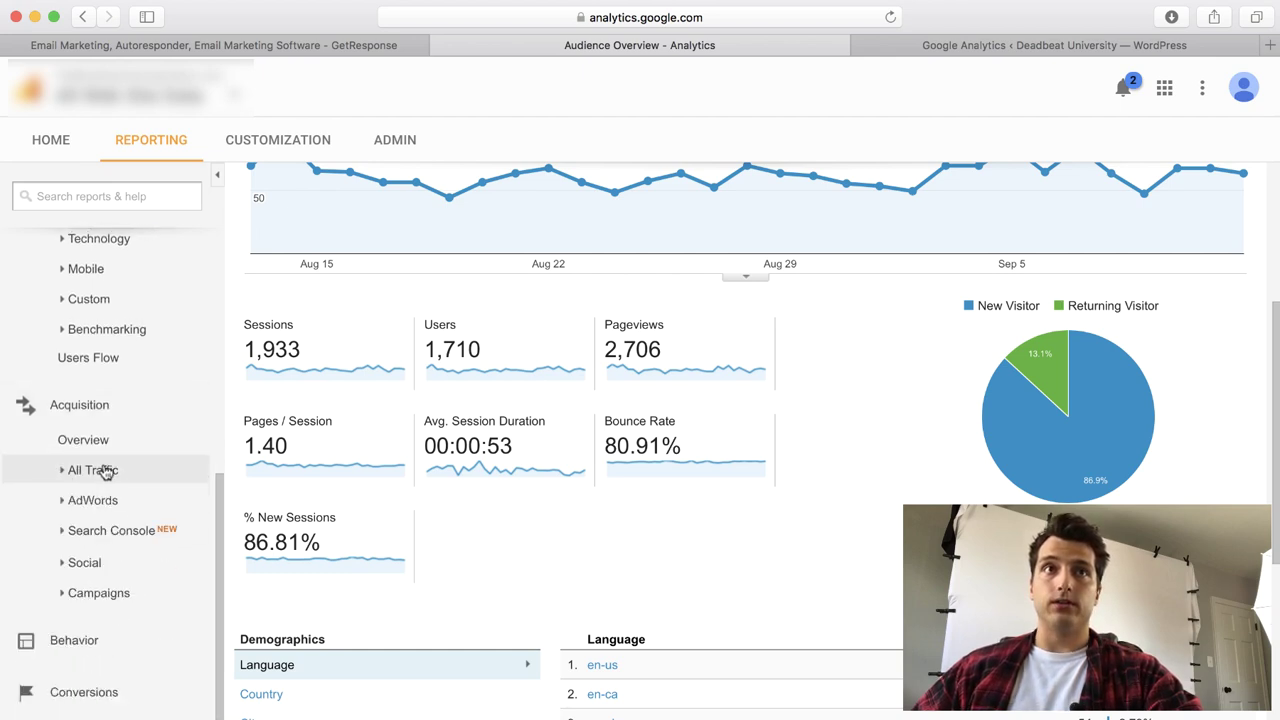
{"action": "left_click", "coordinate": [105, 472]}
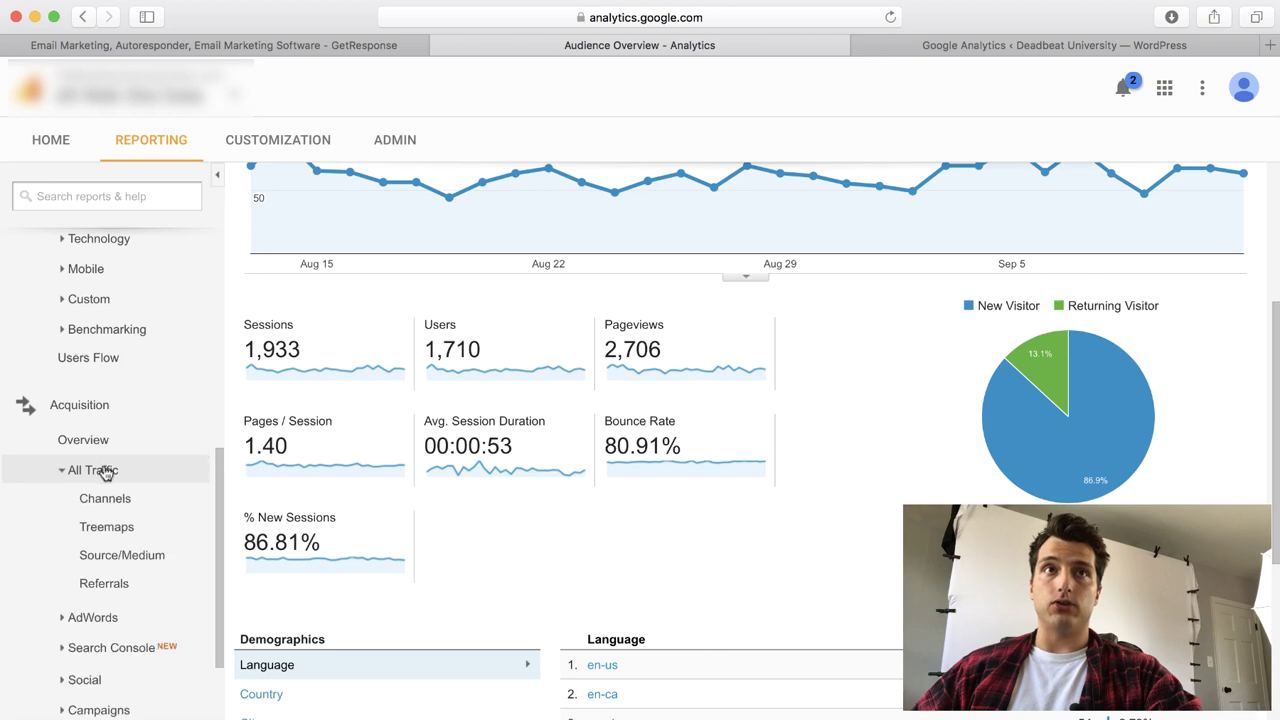
{"action": "left_click", "coordinate": [88, 556]}
{"action": "scroll", "coordinate": [928, 492], "scroll_direction": "down", "scroll_amount": 5}
{"action": "scroll", "coordinate": [928, 492], "scroll_direction": "down", "scroll_amount": 2}
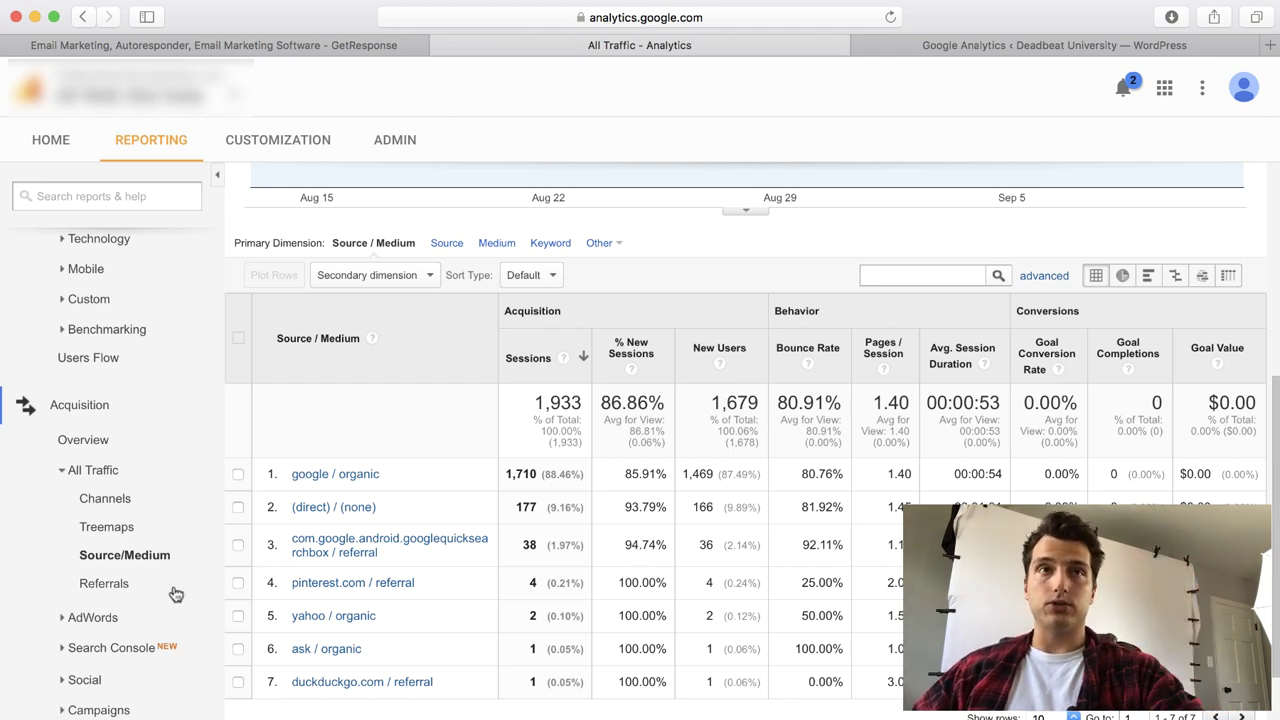
Expand the Behavior reports group and look over the reports it offers.
{"action": "scroll", "coordinate": [112, 540], "scroll_direction": "down", "scroll_amount": 3}
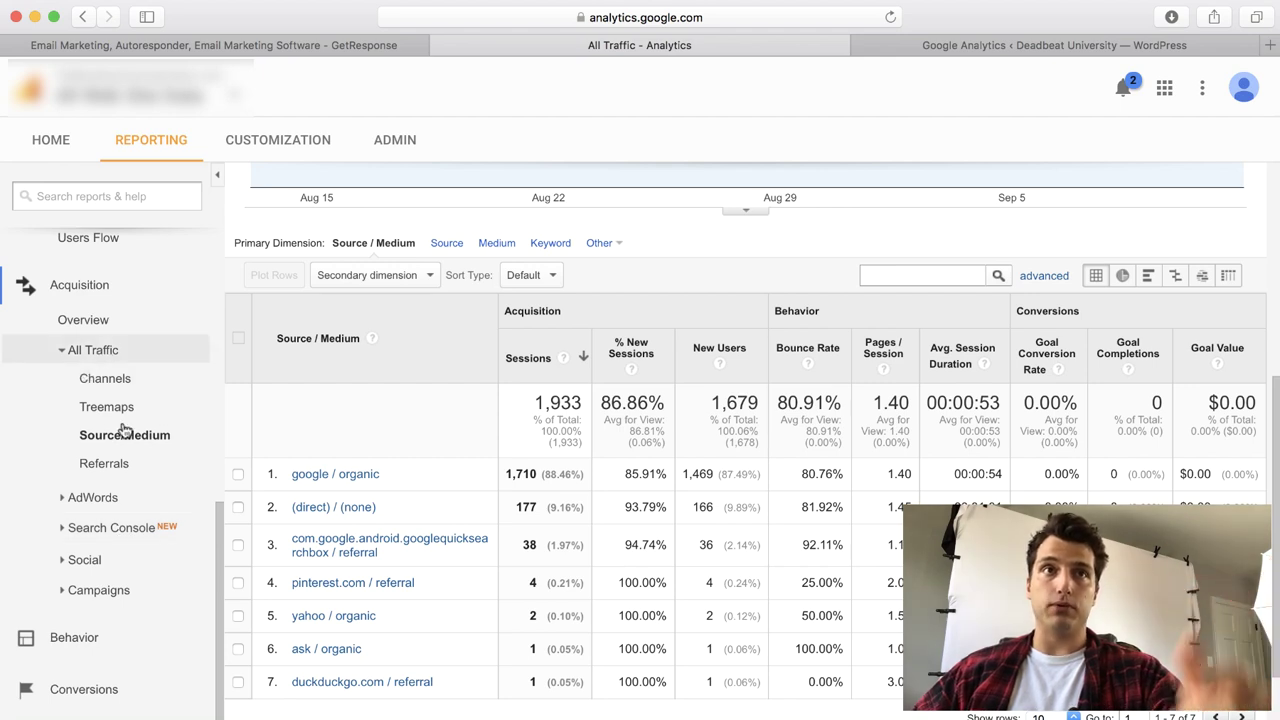
{"action": "left_click", "coordinate": [89, 642]}
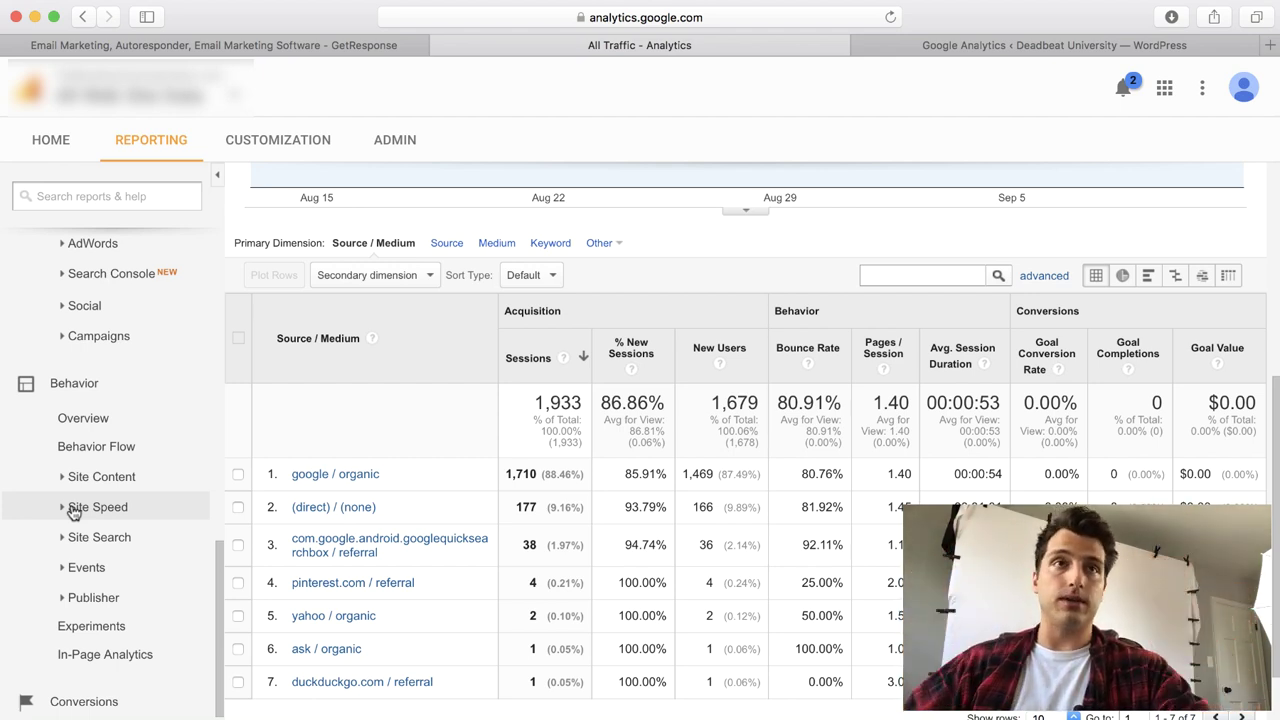
{"action": "scroll", "coordinate": [75, 512], "scroll_direction": "down", "scroll_amount": 1}
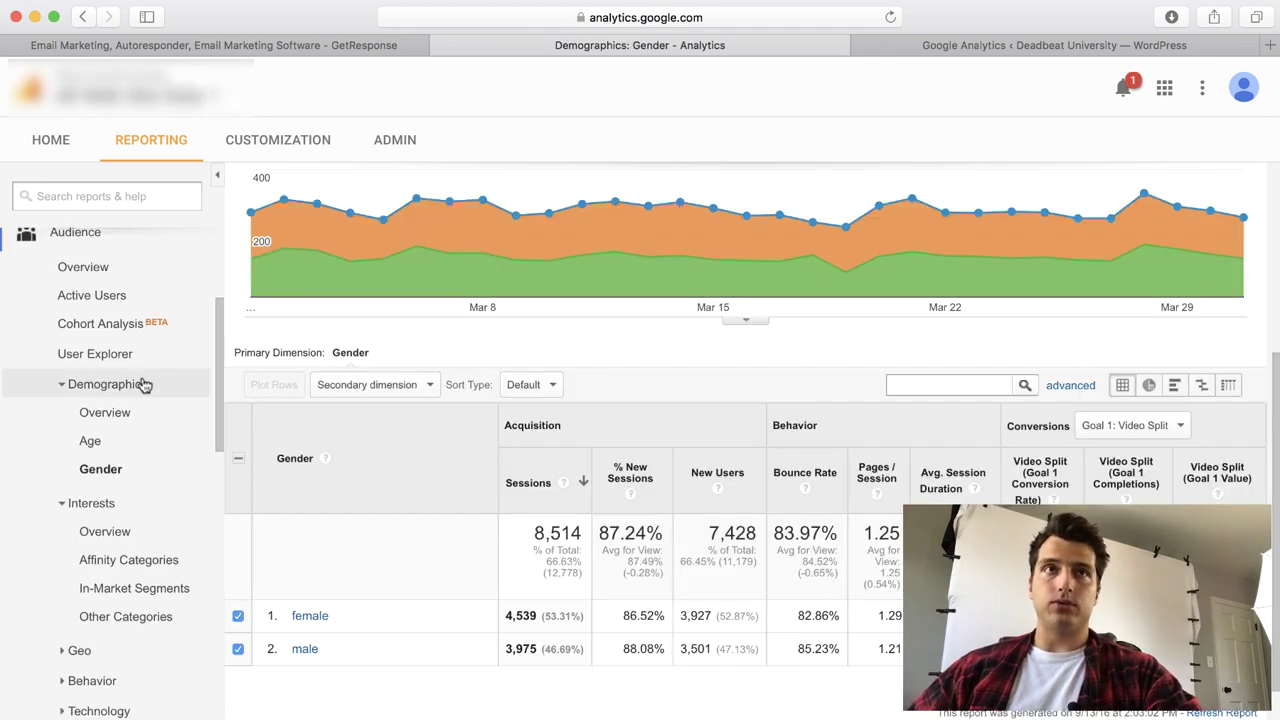
Open the Age report under the Audience Demographics and examine the sessions for each age group.
{"action": "scroll", "coordinate": [143, 385], "scroll_direction": "up", "scroll_amount": 2}
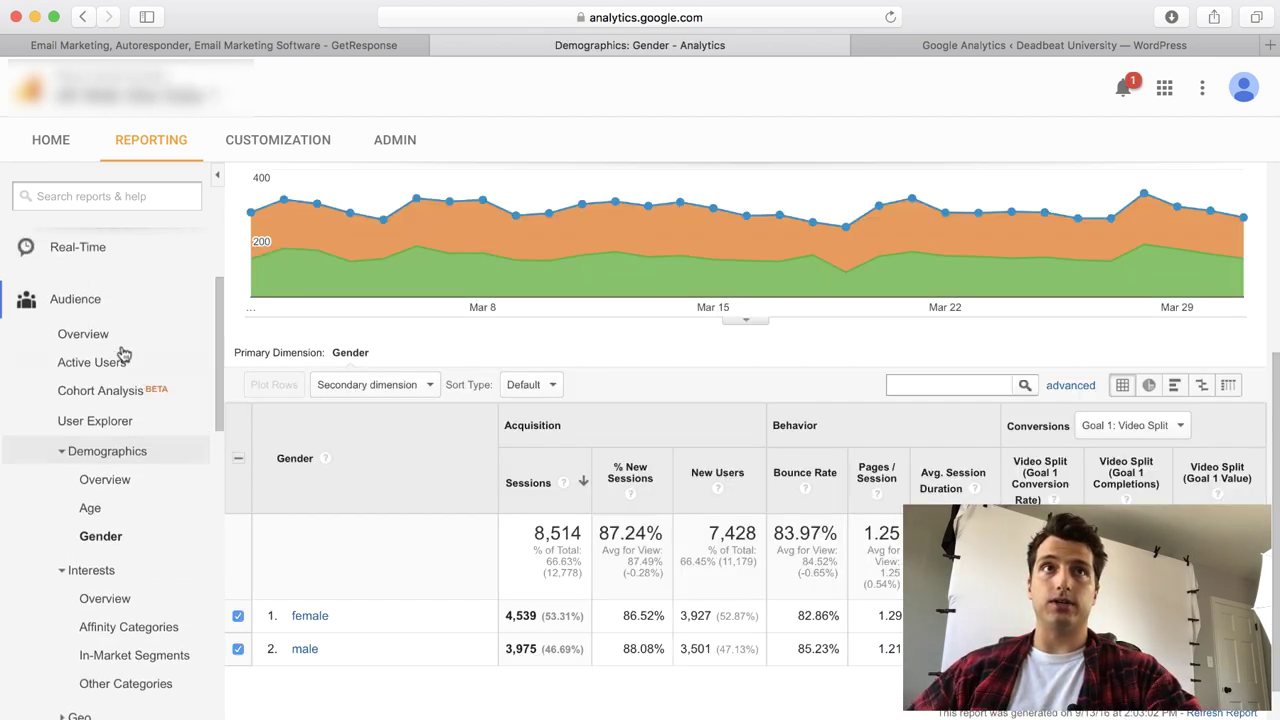
{"action": "left_click", "coordinate": [106, 453]}
{"action": "left_click", "coordinate": [106, 456]}
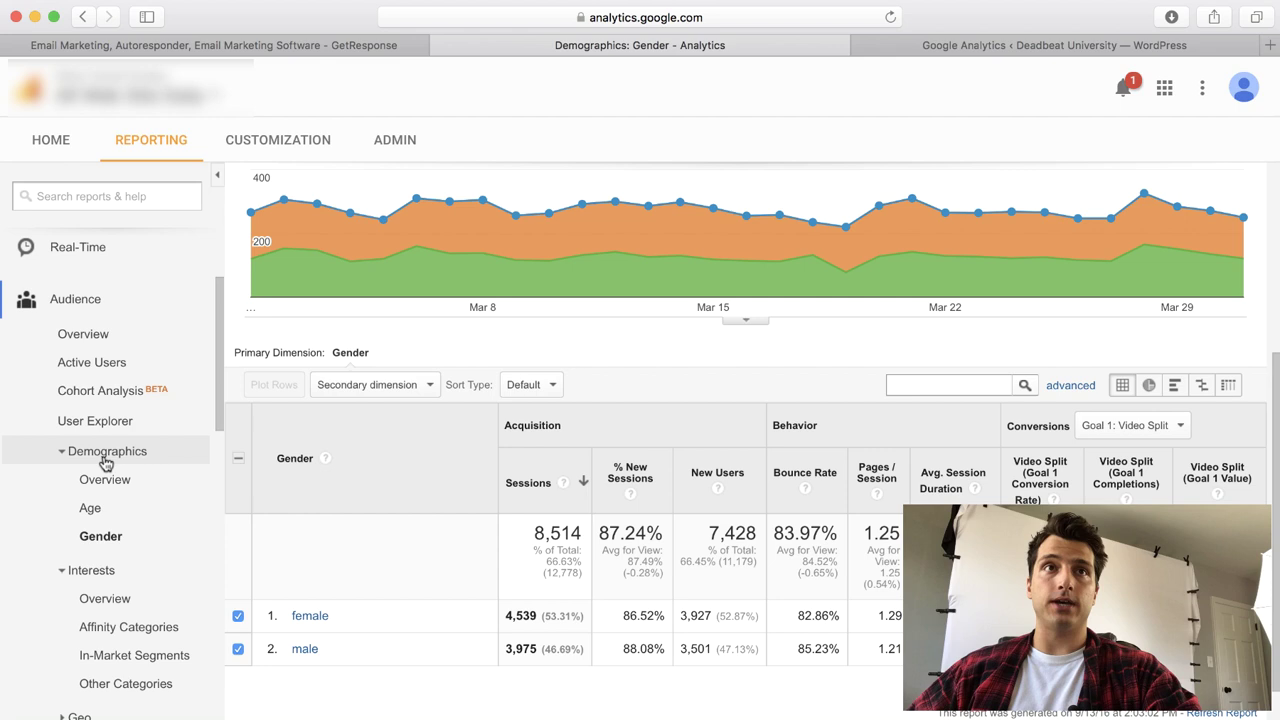
{"action": "left_click", "coordinate": [112, 508]}
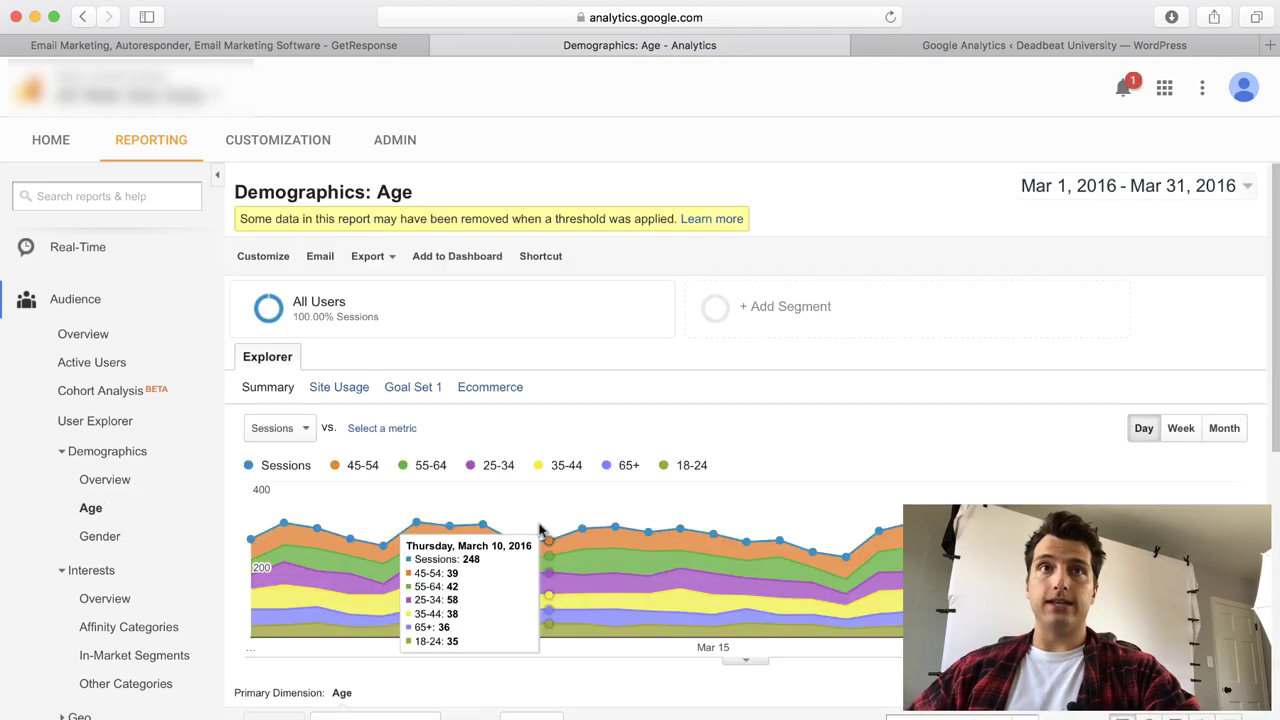
{"action": "scroll", "coordinate": [540, 530], "scroll_direction": "down", "scroll_amount": 10}
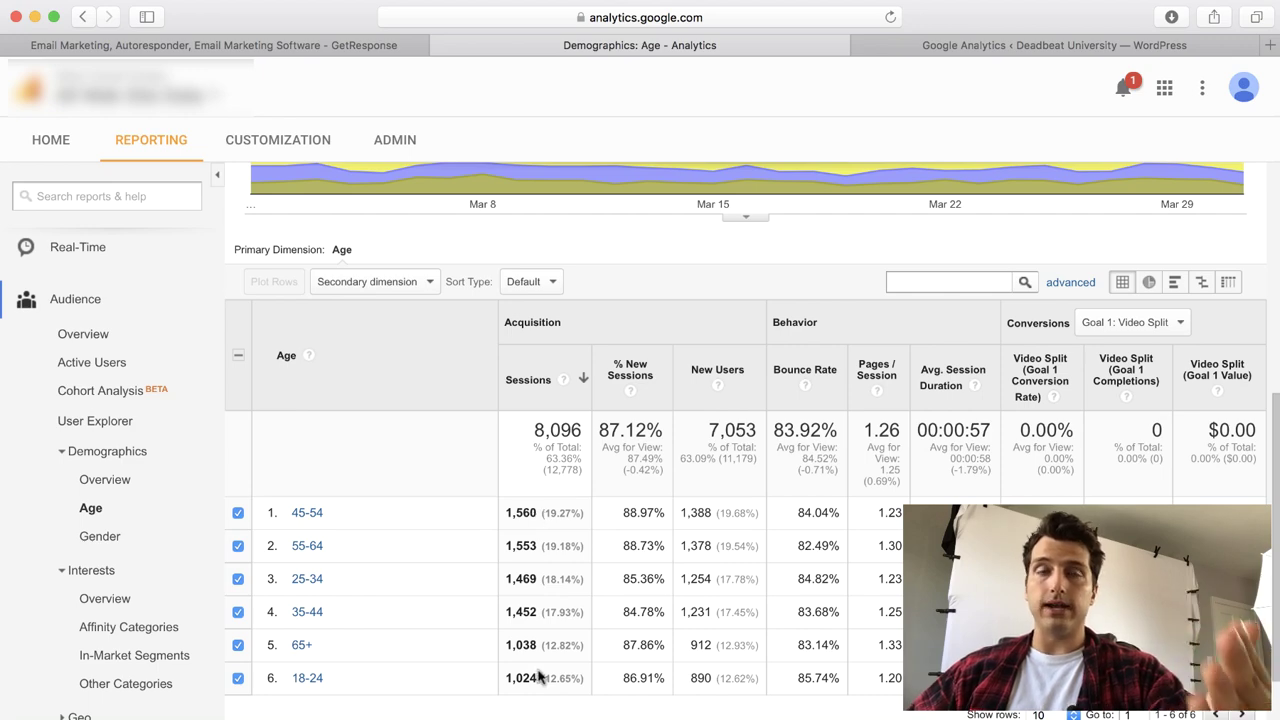
{"action": "scroll", "coordinate": [538, 678], "scroll_direction": "up", "scroll_amount": 3}
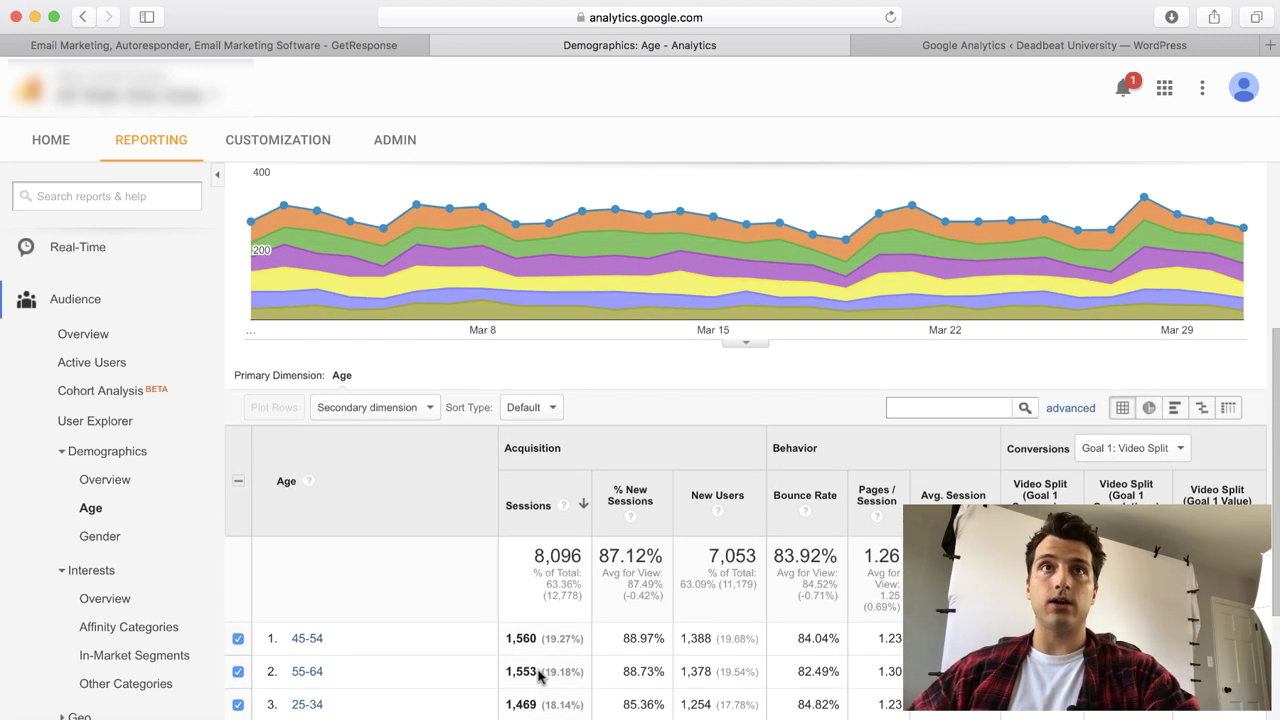
{"action": "scroll", "coordinate": [538, 678], "scroll_direction": "down", "scroll_amount": 2}
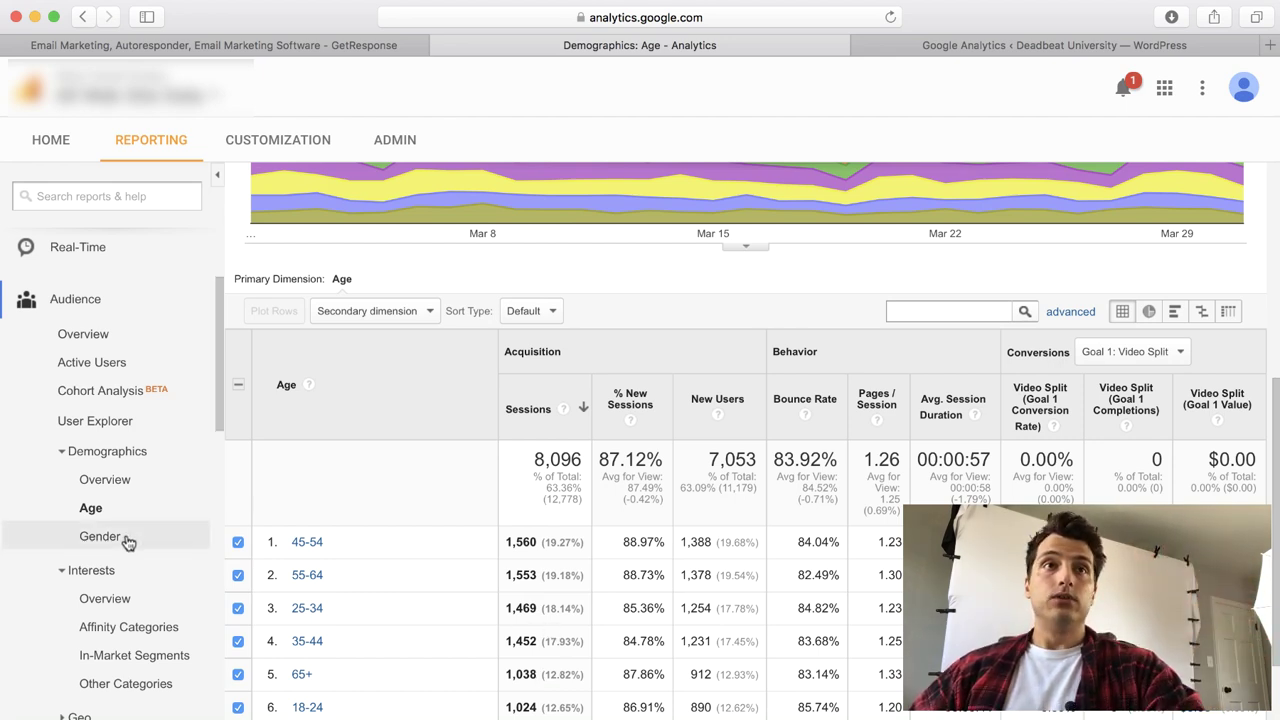
View the Mobile Overview report's device categories and highlight the mobile and tablet names in the table.
{"action": "scroll", "coordinate": [128, 536], "scroll_direction": "down", "scroll_amount": 3}
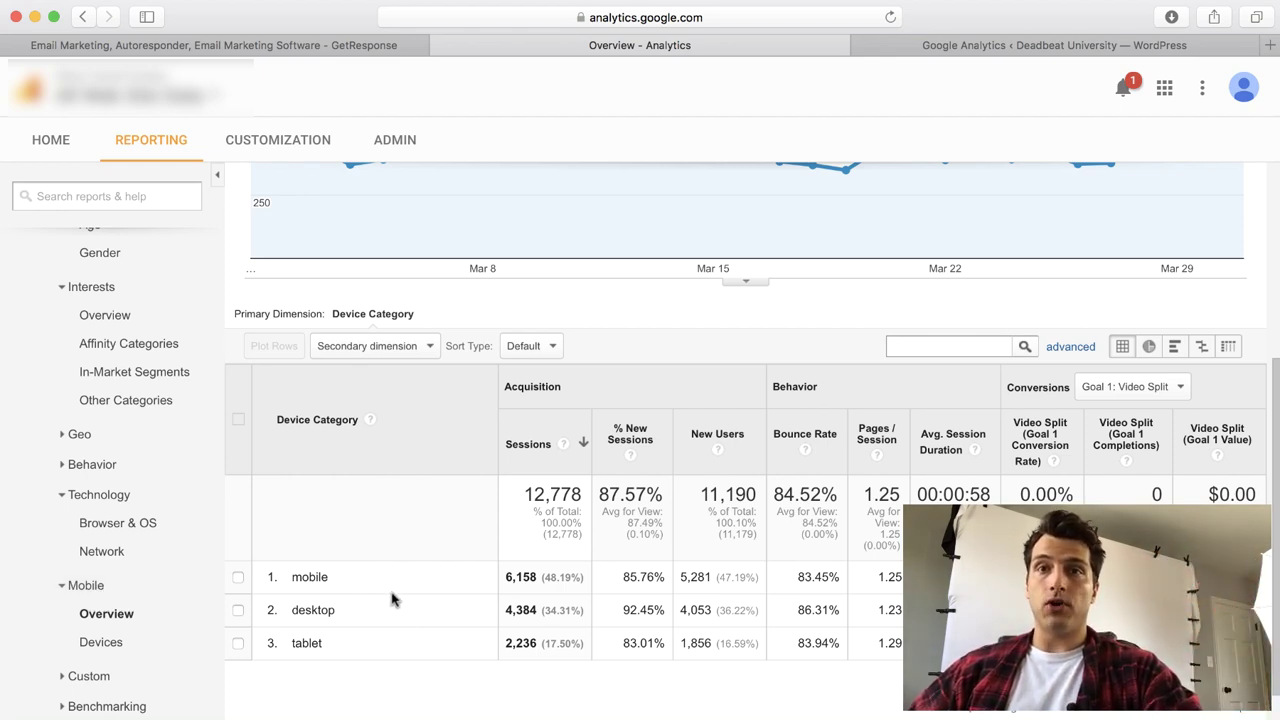
{"action": "left_click_drag", "start_coordinate": [340, 576], "coordinate": [305, 575]}
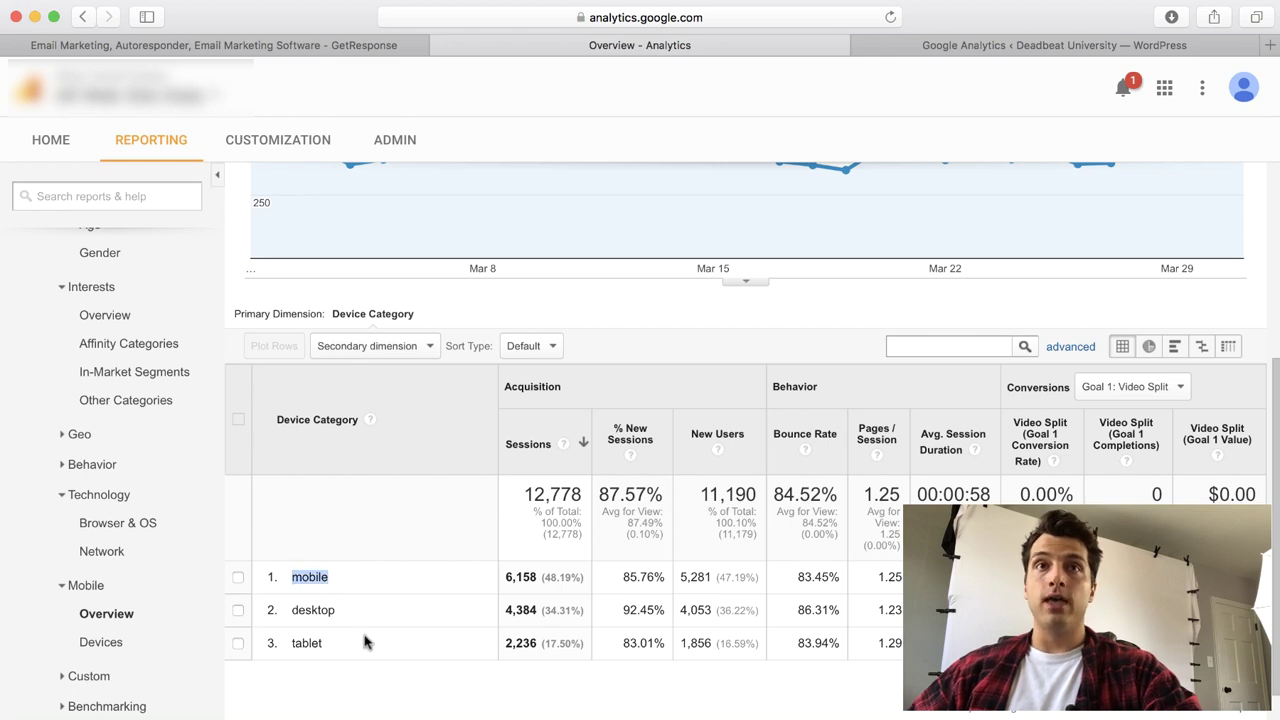
{"action": "left_click_drag", "start_coordinate": [287, 643], "coordinate": [316, 643]}
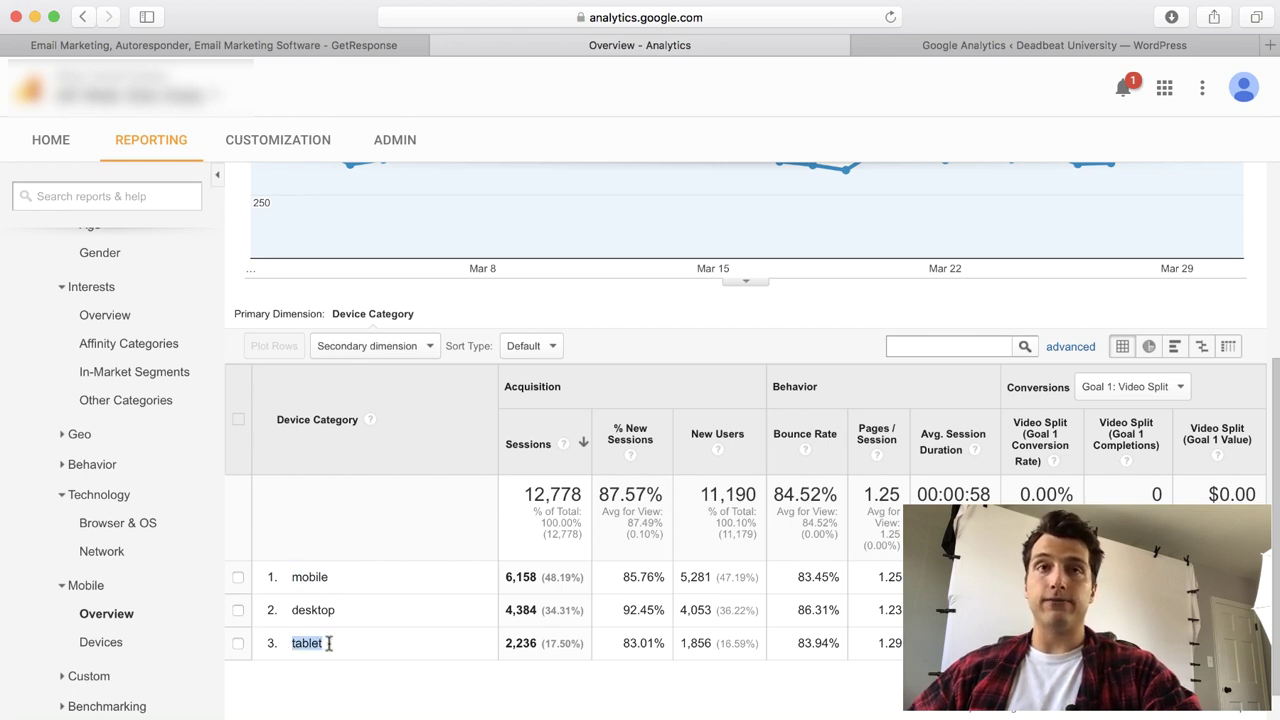